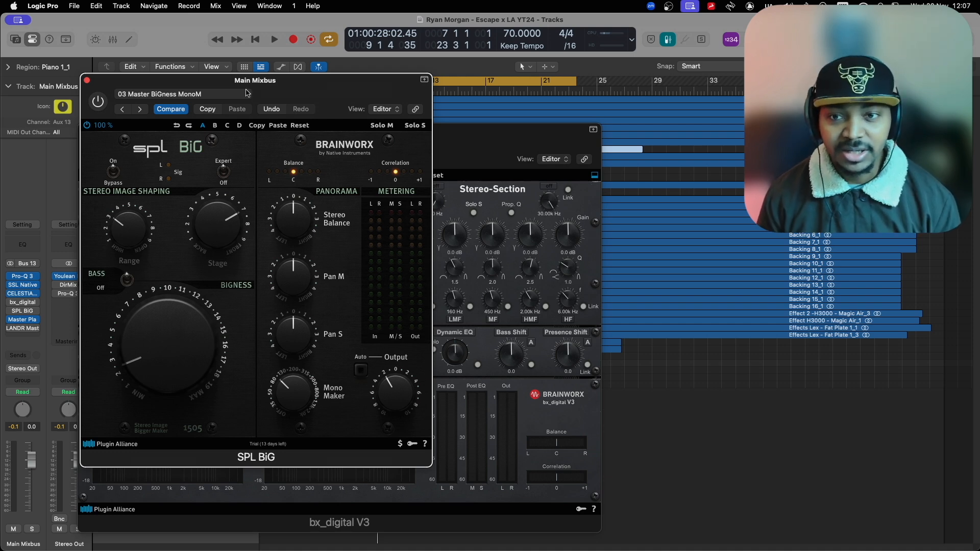
Reposition the SPL BiG window and switch off its Expert section to leave only the original hardware controls.
drag(254, 89, 259, 90)
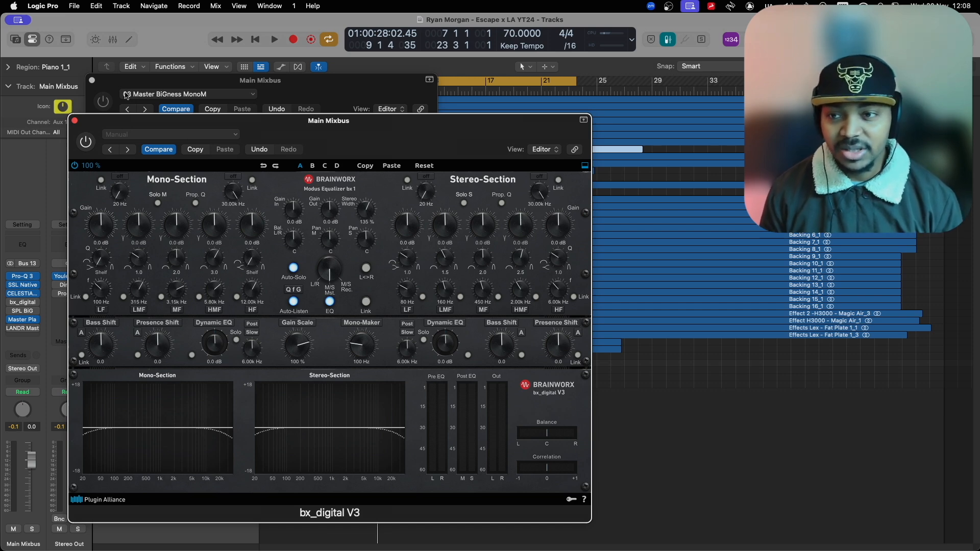
drag(132, 86, 134, 95)
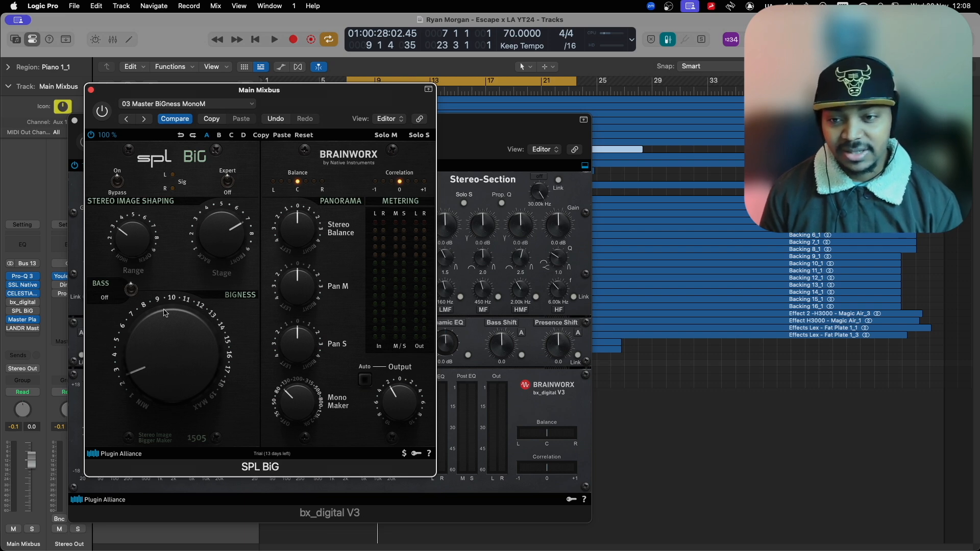
drag(320, 104, 321, 116)
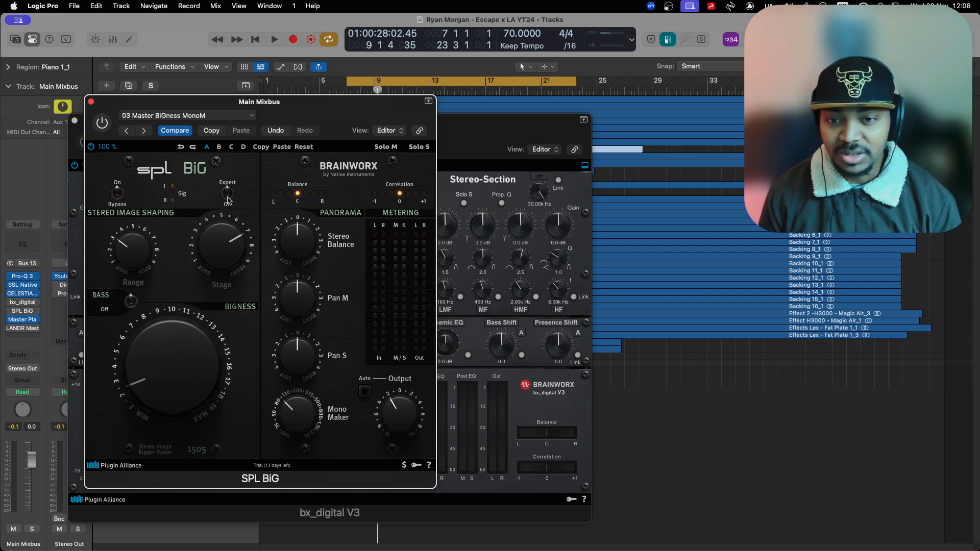
click(228, 196)
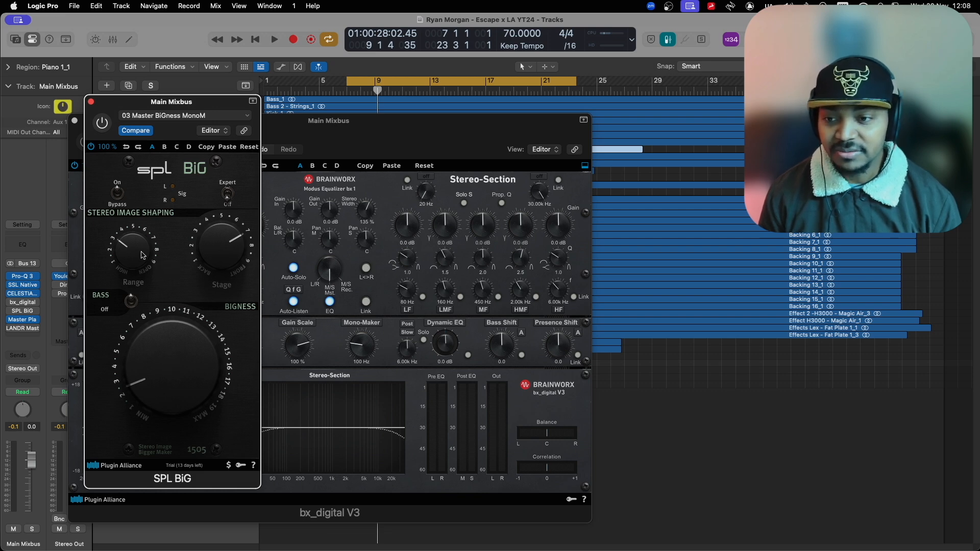
Switch to Safari and read the musicstore.com SPL BiG page, including the overview and the Wide & Low passage about Range and Stage.
mouse_move(273, 549)
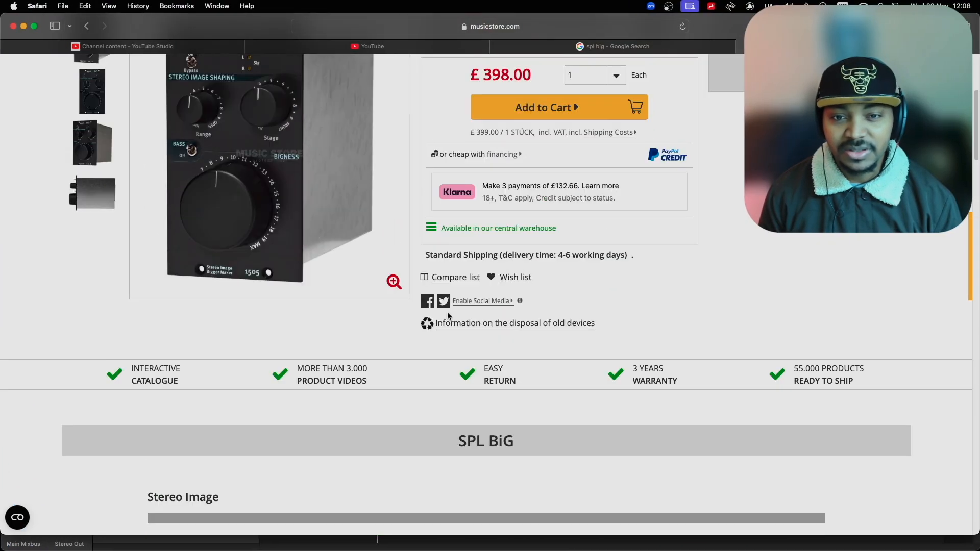
scroll(448, 311, up, 3)
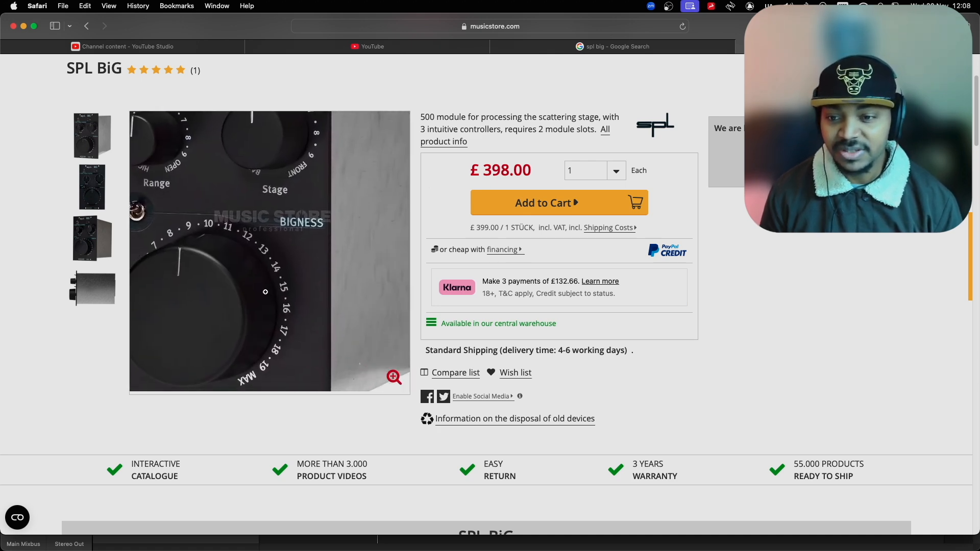
scroll(337, 383, down, 9)
scroll(338, 387, down, 5)
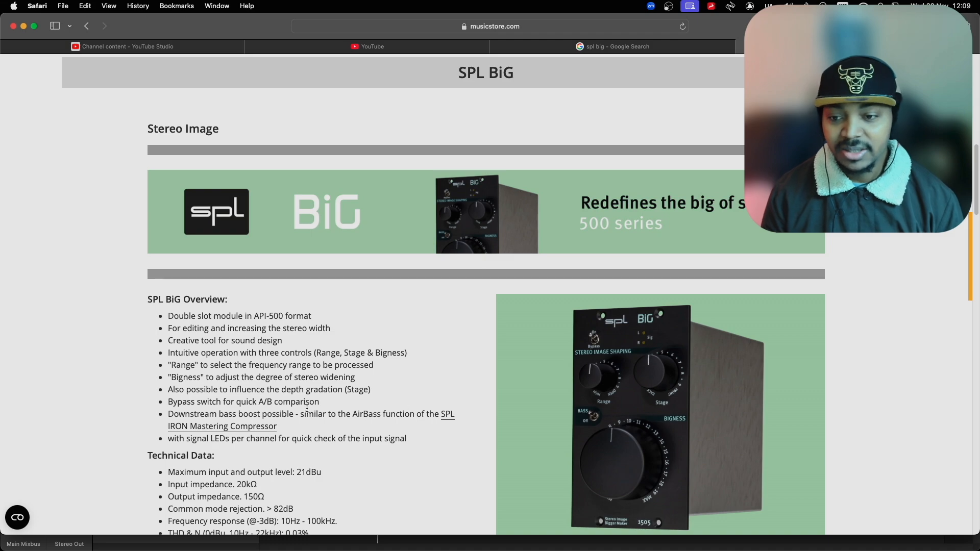
scroll(241, 390, down, 5)
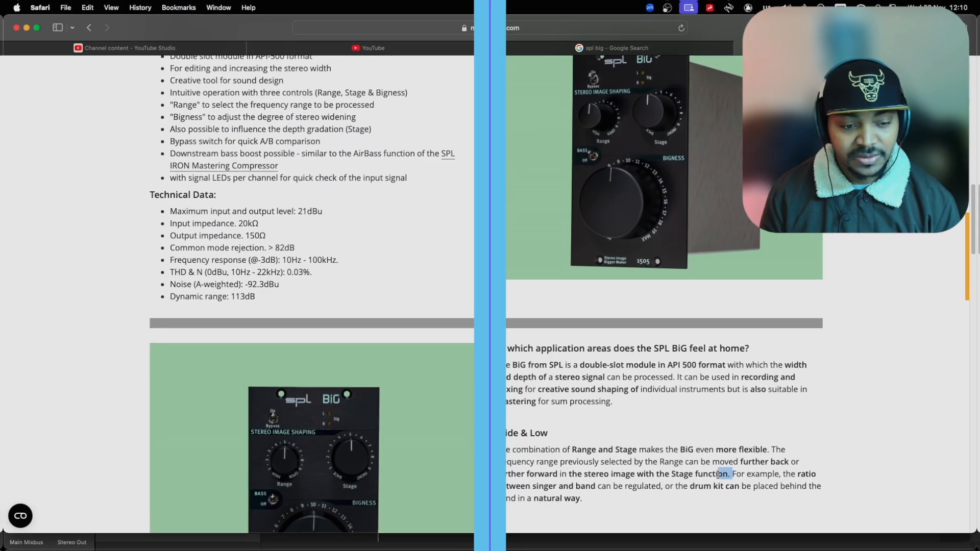
drag(734, 475, 564, 477)
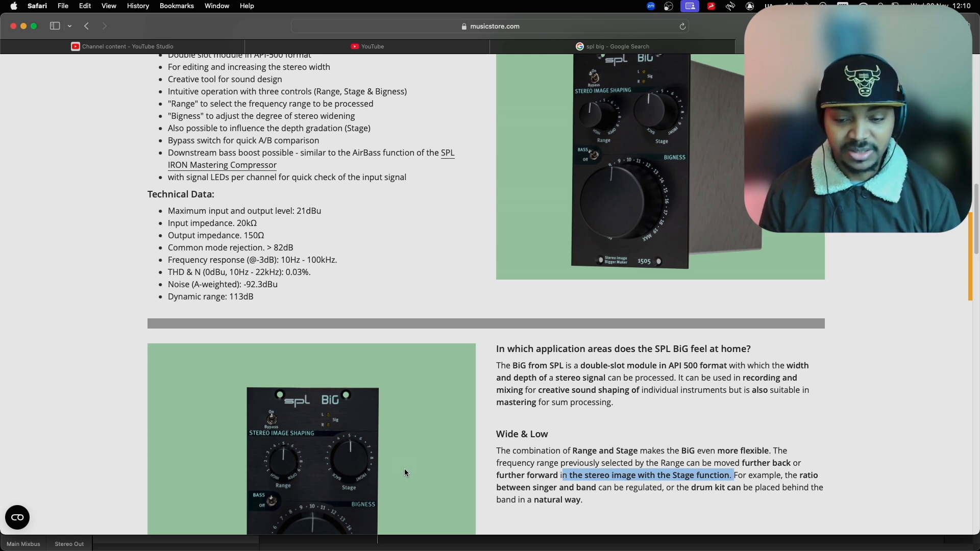
scroll(404, 468, down, 3)
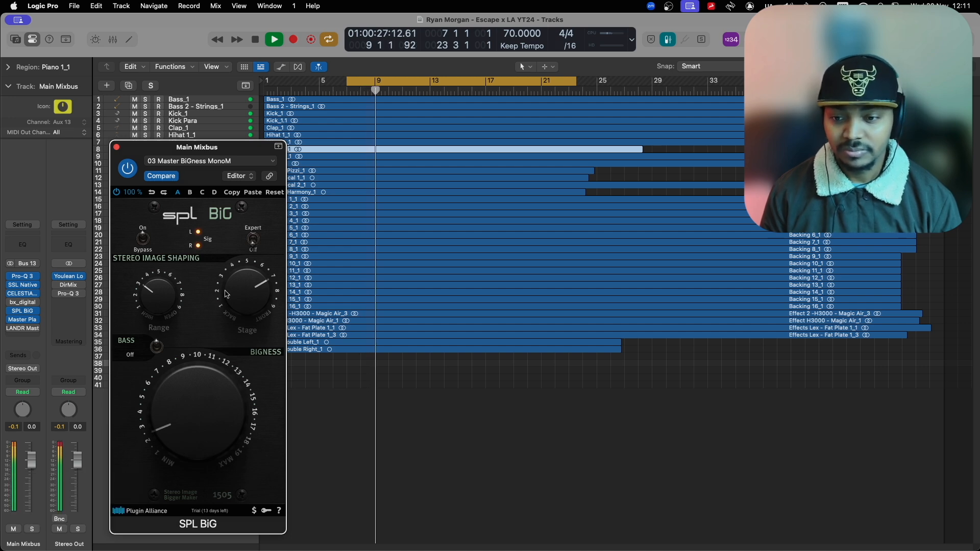
In SPL BiG, lower Stage to about 6, nudge Range slightly, and raise Bigness to about 3 while the mix plays.
drag(211, 153, 200, 108)
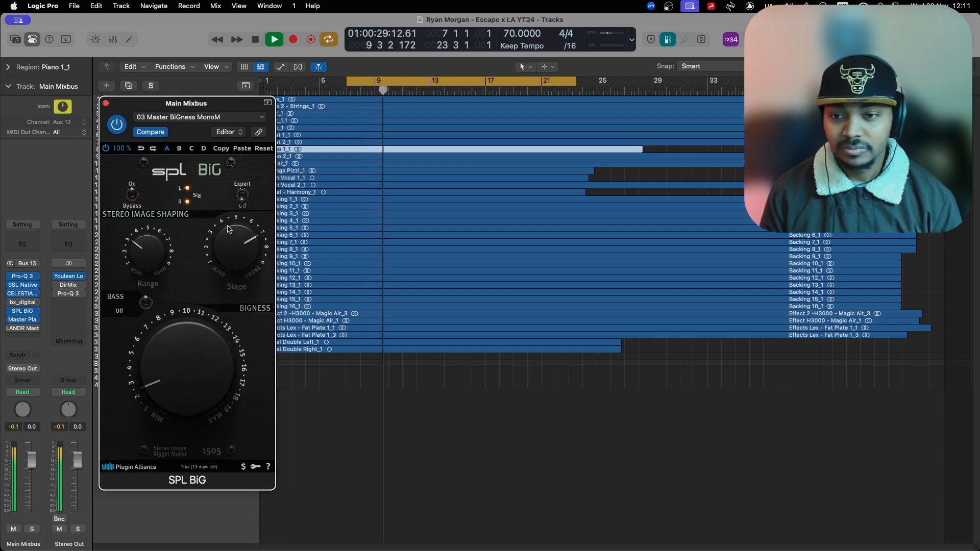
drag(229, 230, 230, 243)
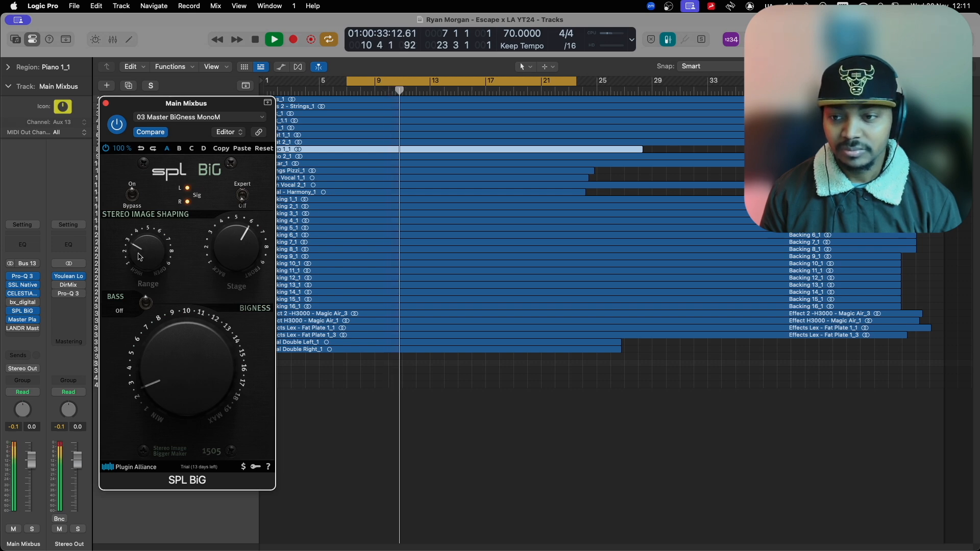
drag(159, 388, 162, 383)
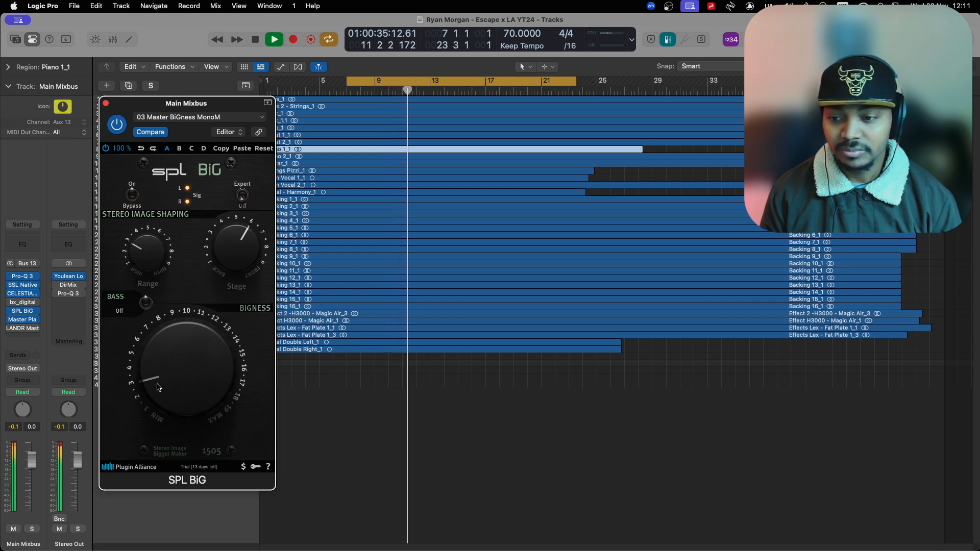
Compare the playing mix with SPL BiG bypassed and re-enabled, and stop playback.
click(117, 124)
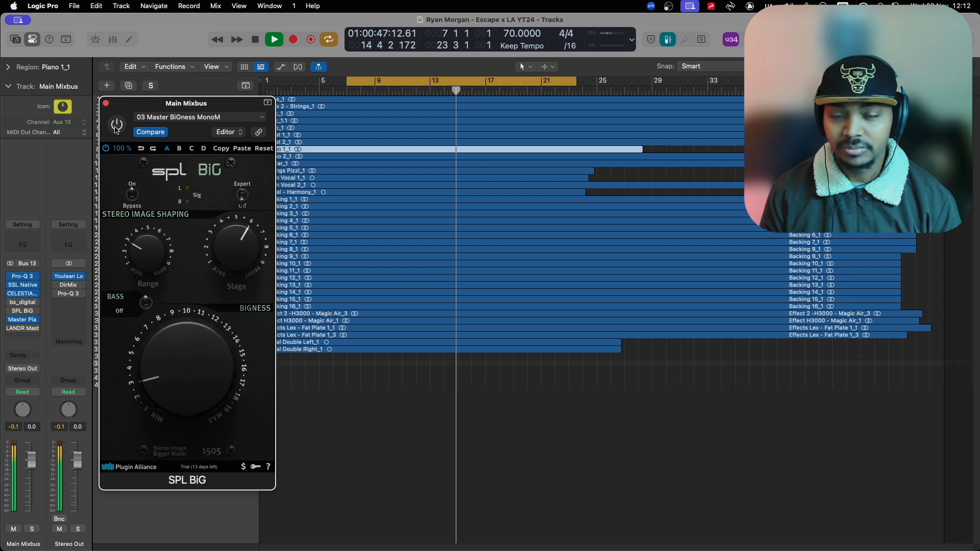
click(117, 126)
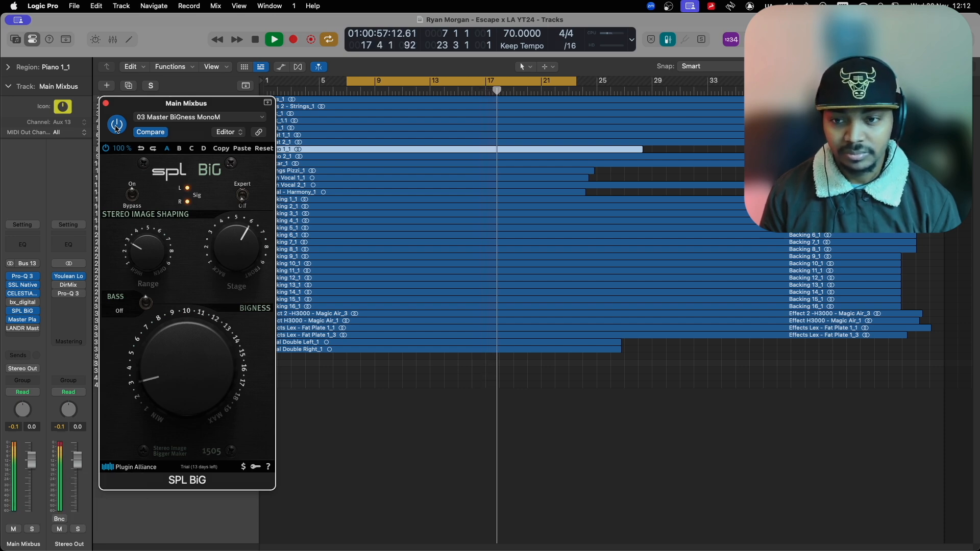
key(space)
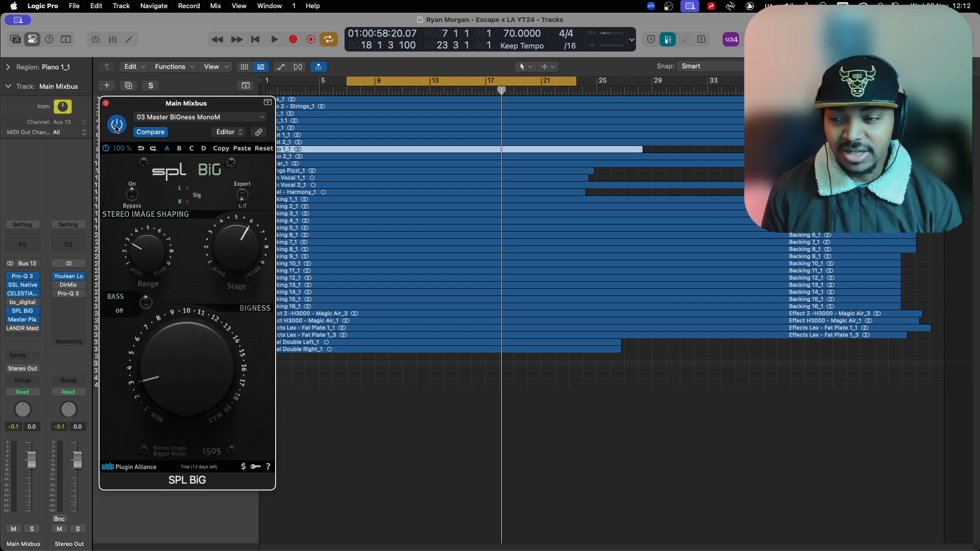
Open bx_digital V3 on the Main Mixbus, and switch on SPL BiG's Expert section to check its Mono Maker frequency.
click(25, 304)
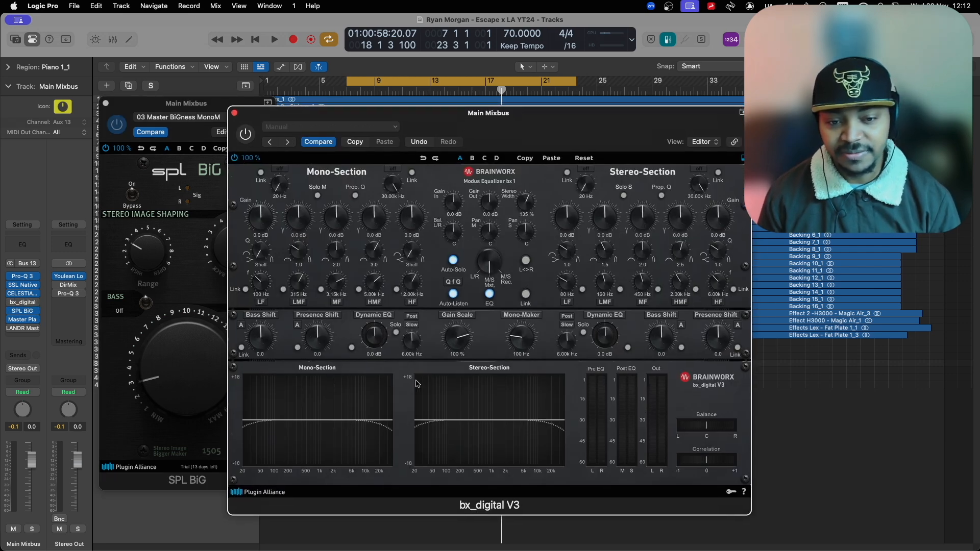
click(169, 298)
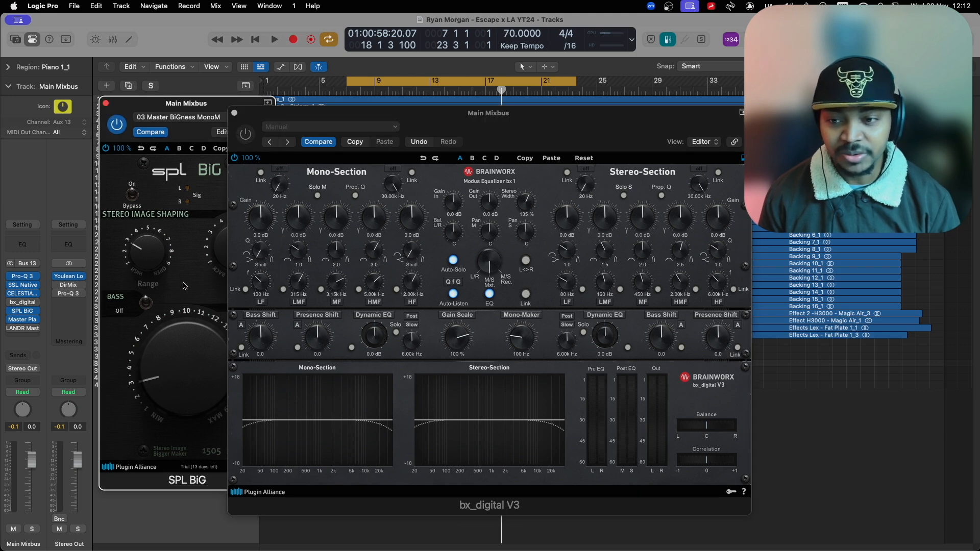
click(243, 194)
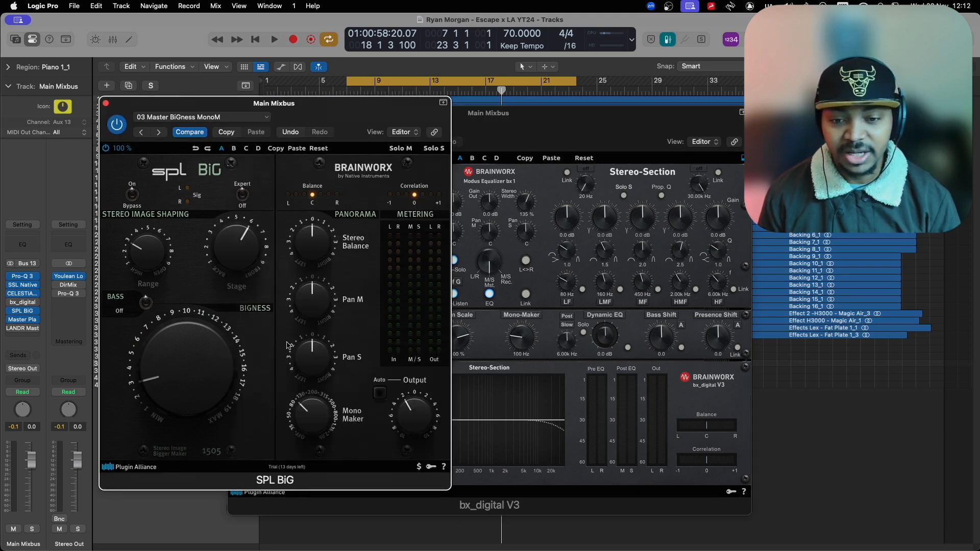
mouse_move(319, 418)
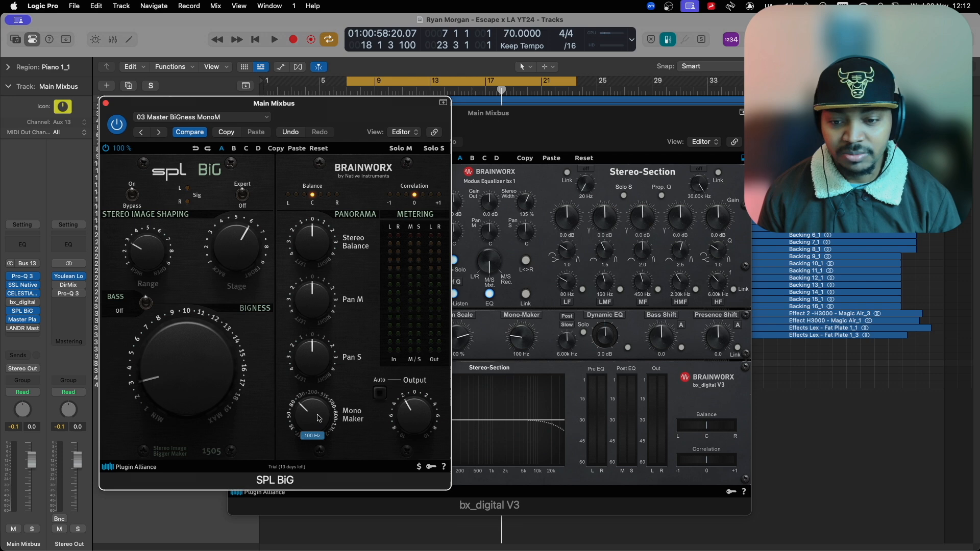
Check the Stereo Width knob in bx_digital V3, and move the SPL BiG window lower beside it for comparison.
click(573, 135)
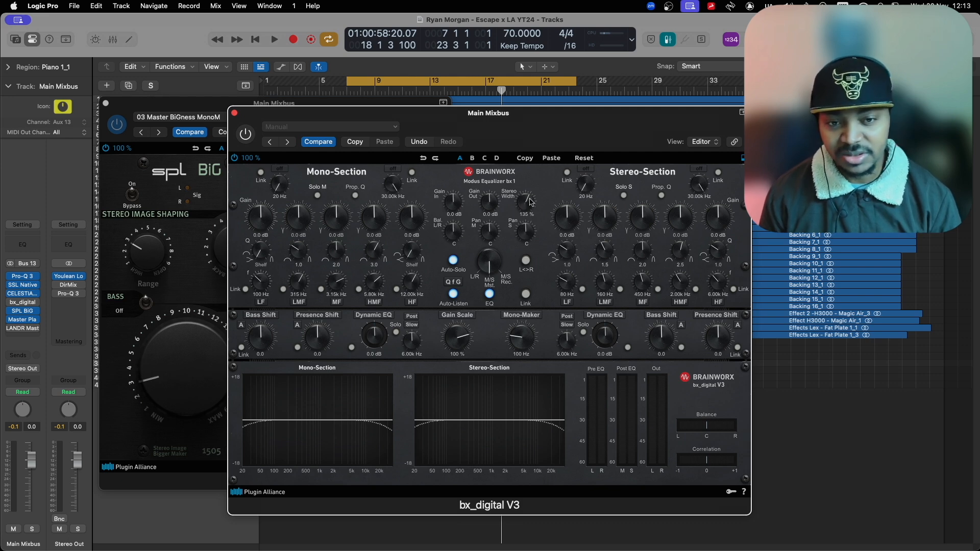
drag(193, 107, 179, 182)
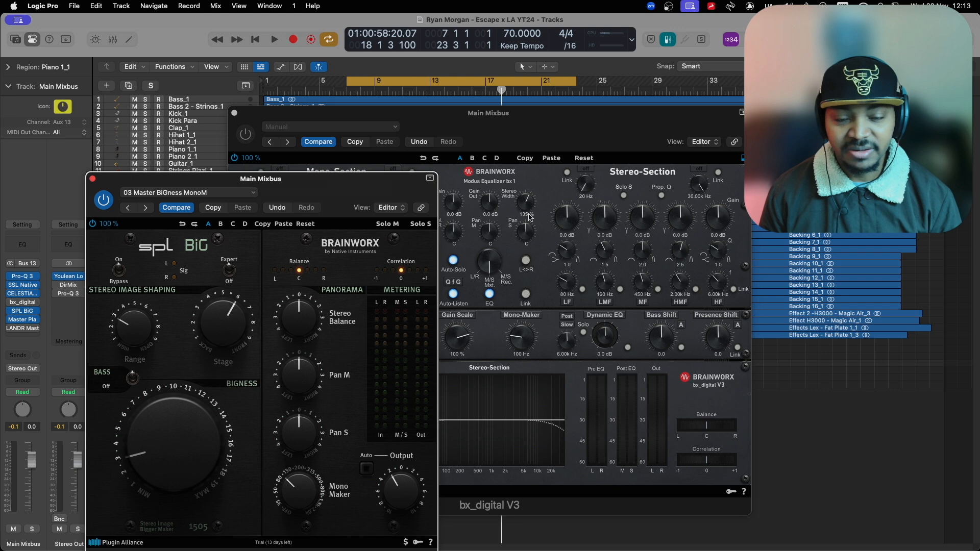
drag(527, 203, 526, 209)
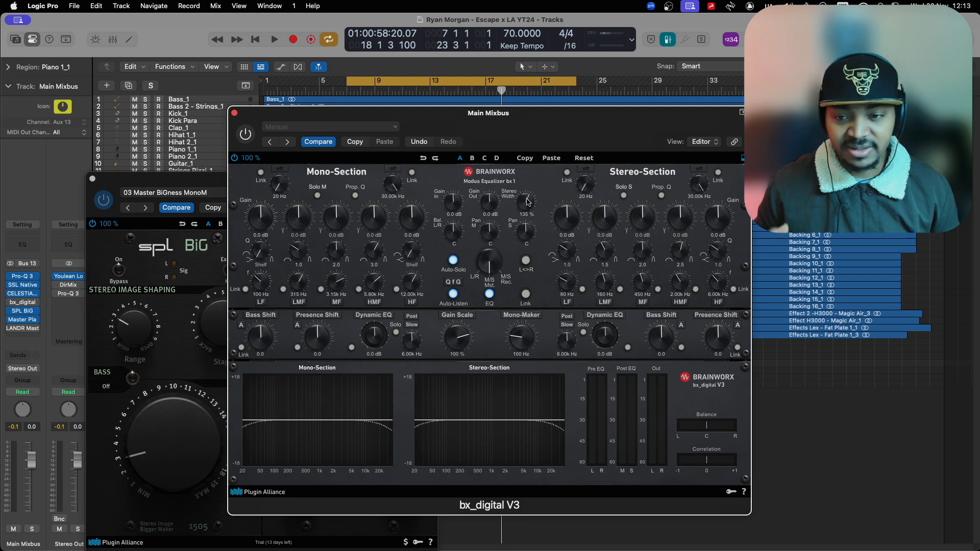
click(176, 184)
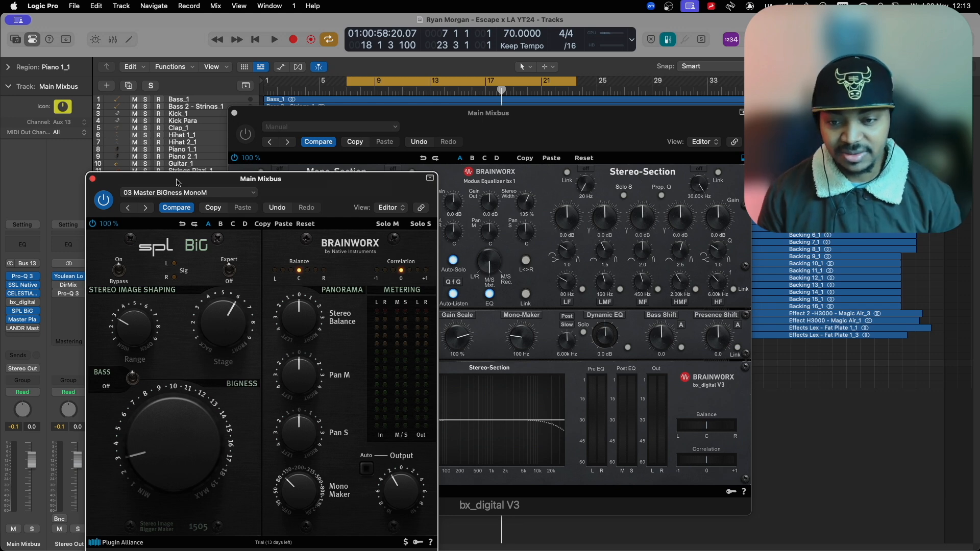
drag(215, 179, 209, 150)
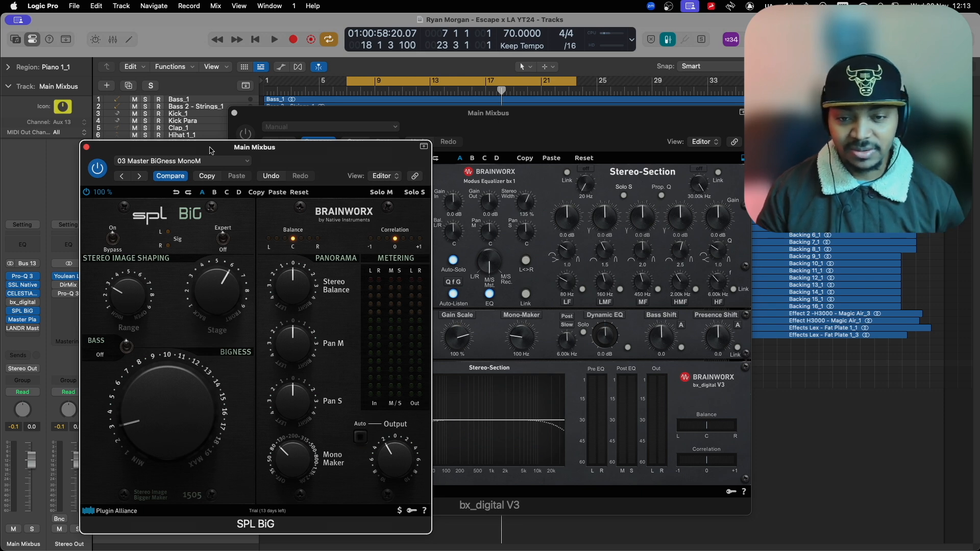
Activate bx_digital V3 with SPL BiG bypassed, compare the playing mix with bx_digital V3 off and on, and stop playback.
click(512, 126)
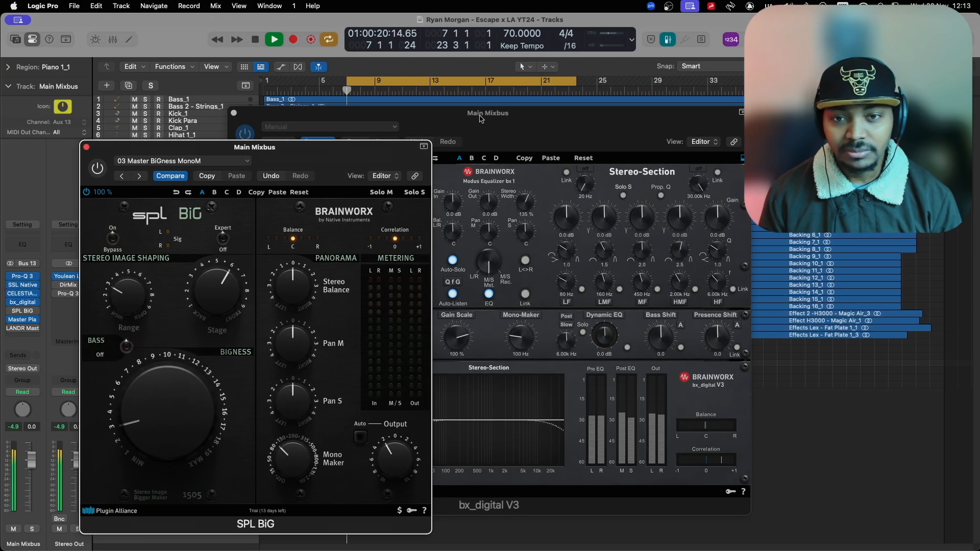
drag(480, 117, 409, 115)
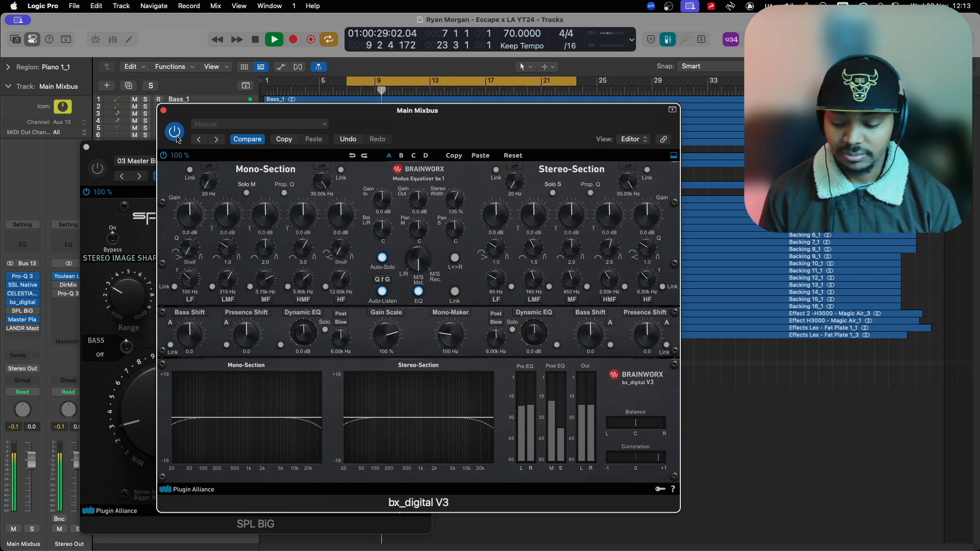
click(176, 134)
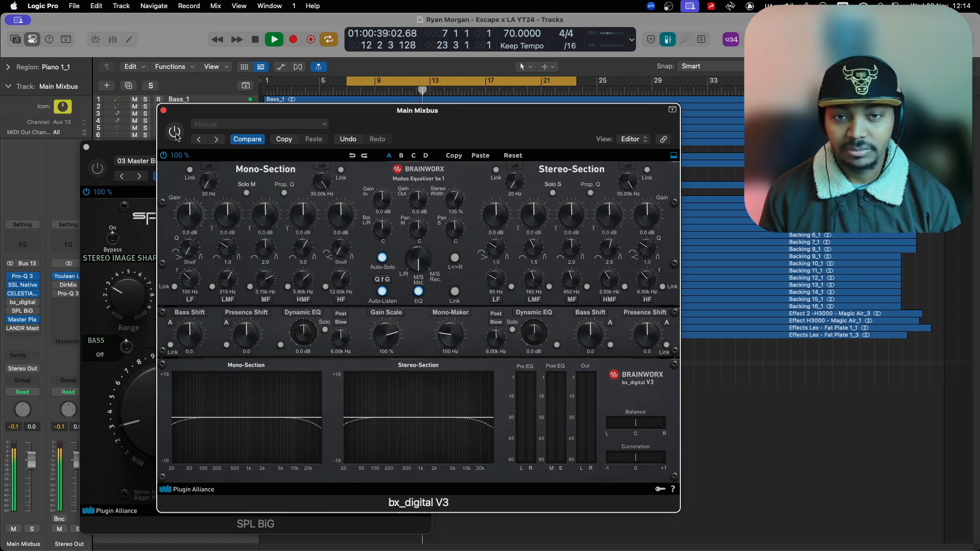
click(176, 133)
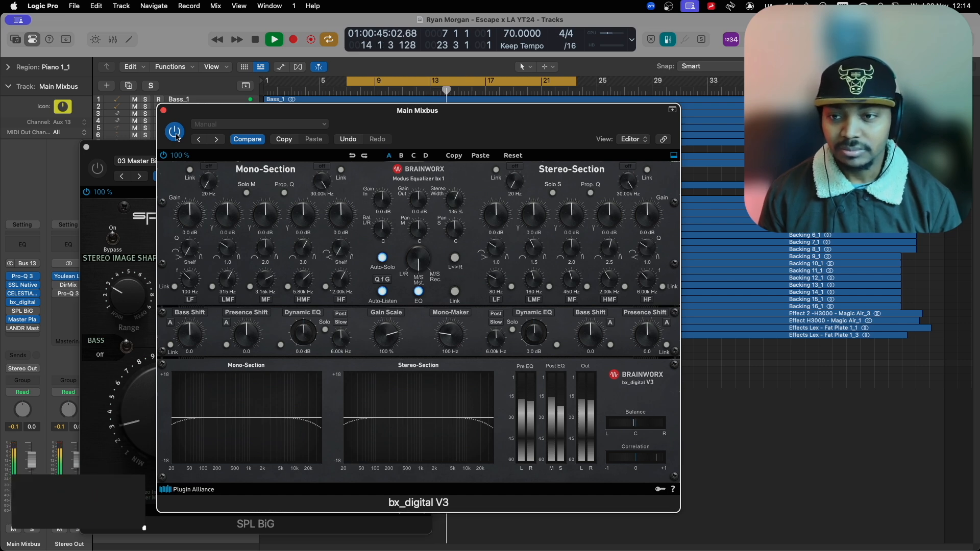
key(space)
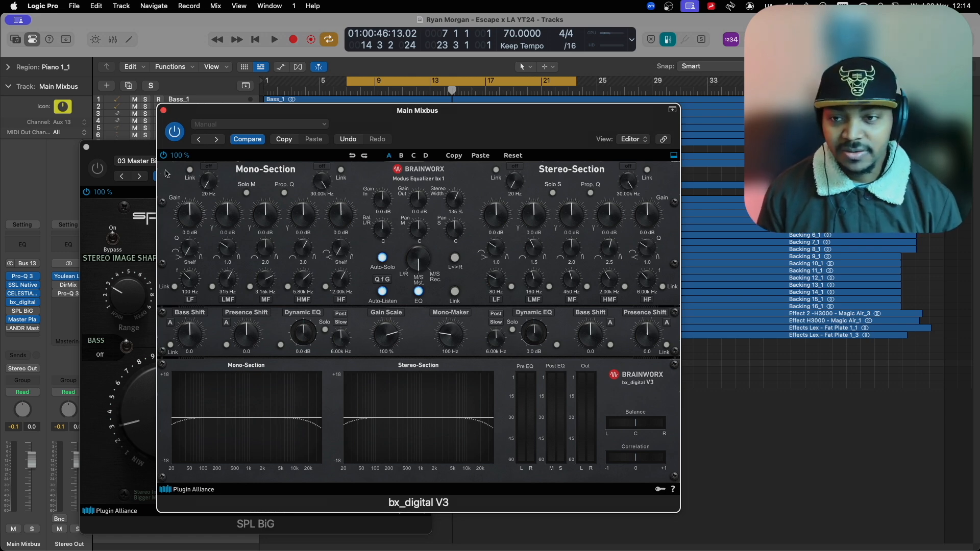
Offset the bx_digital V3 and SPL BiG windows so both power switches stay reachable, and play the mix with bx_digital V3 active.
click(123, 149)
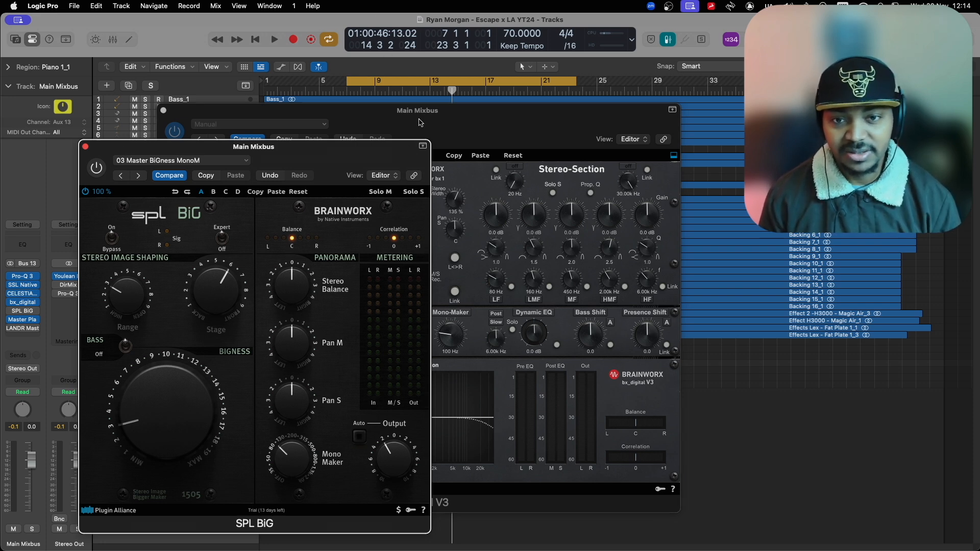
drag(420, 123, 410, 120)
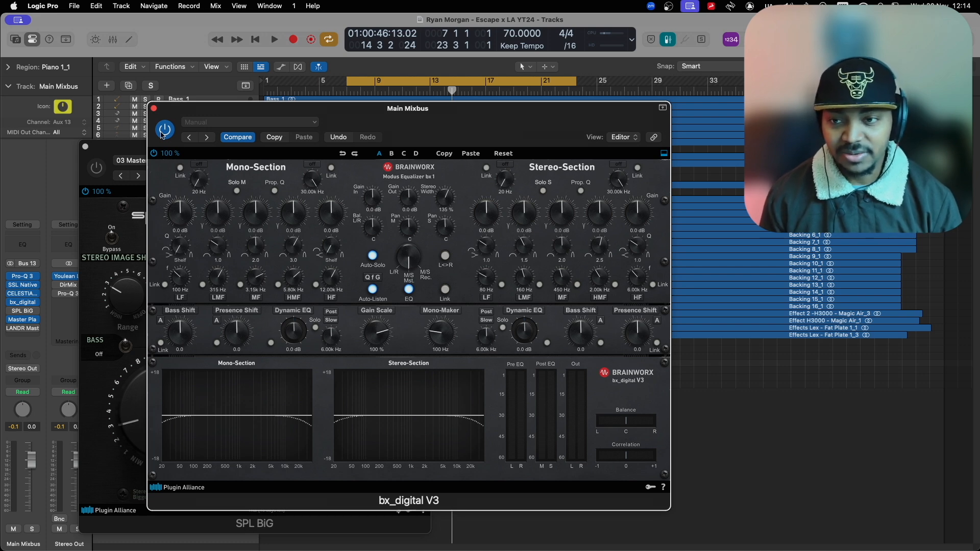
click(129, 153)
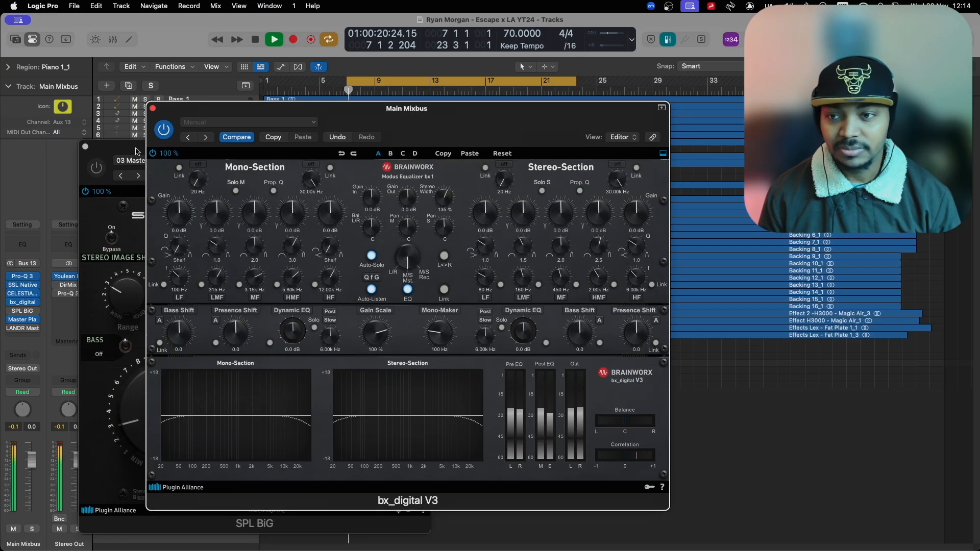
click(136, 154)
drag(135, 154, 147, 165)
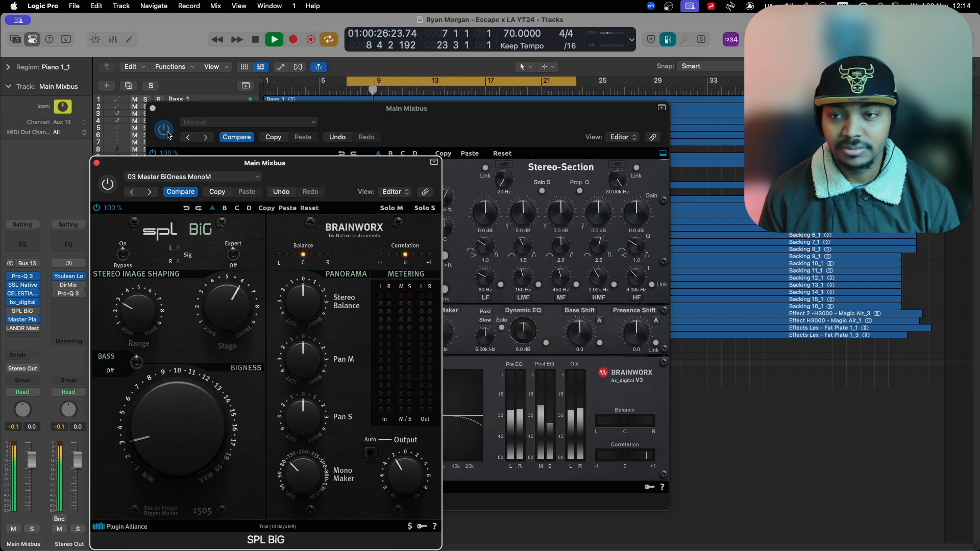
Bypass bx_digital V3 and activate SPL BiG during playback, and lower SPL BiG's Stage slightly.
click(167, 134)
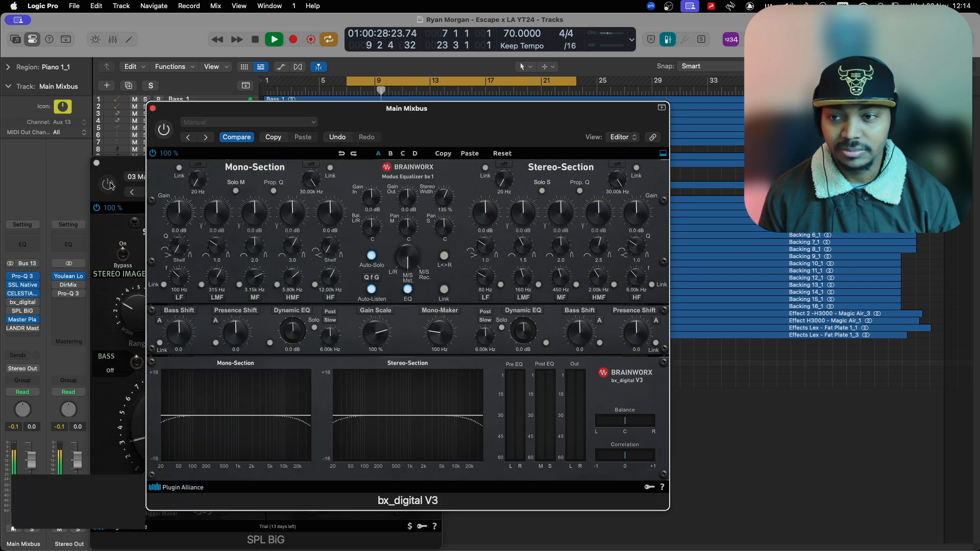
click(110, 184)
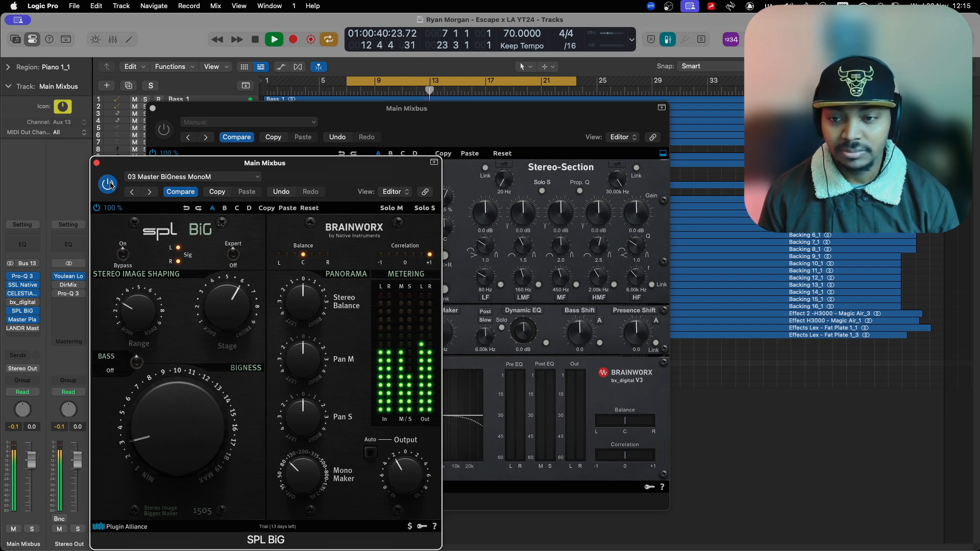
drag(237, 281, 235, 286)
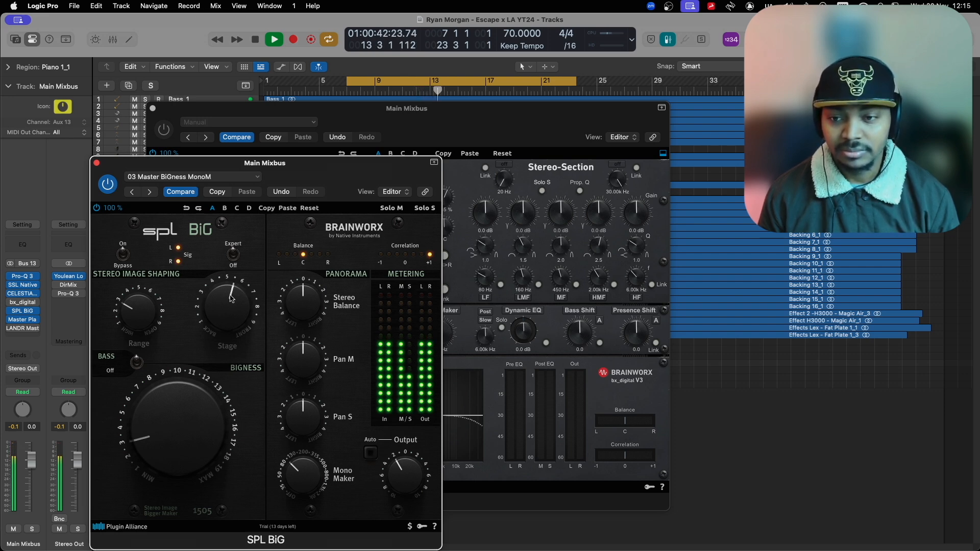
Compare the playing mix through bx_digital V3 alone and through SPL BiG alone, and stop playback with SPL BiG active.
click(107, 184)
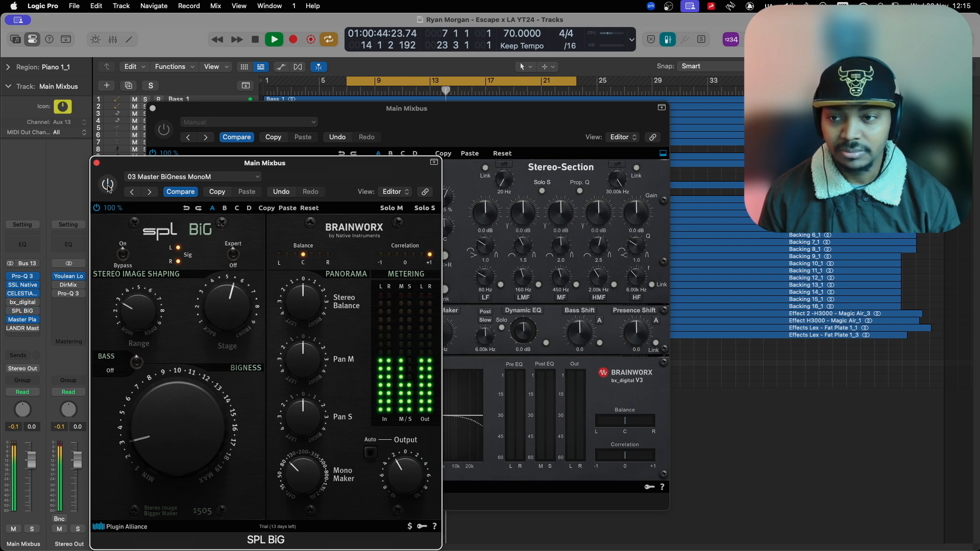
click(165, 131)
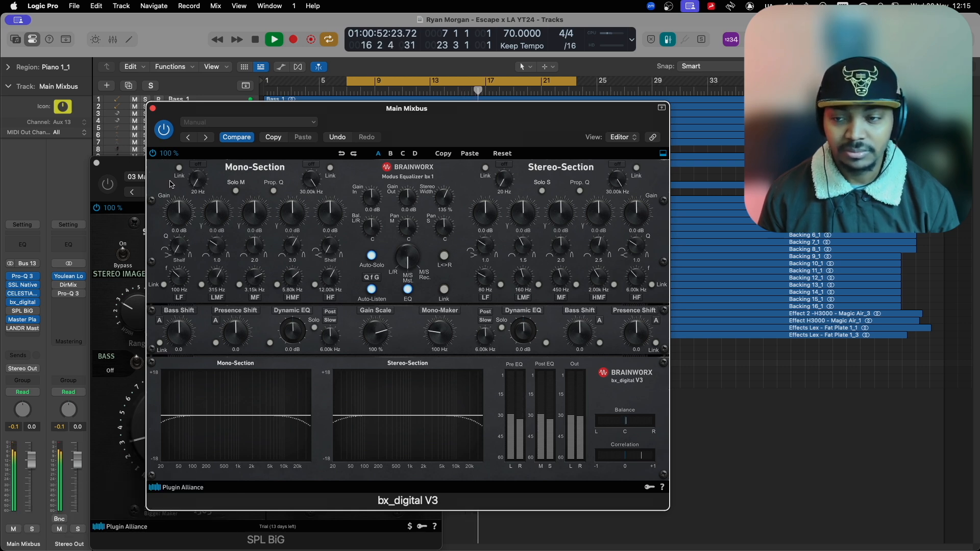
click(164, 131)
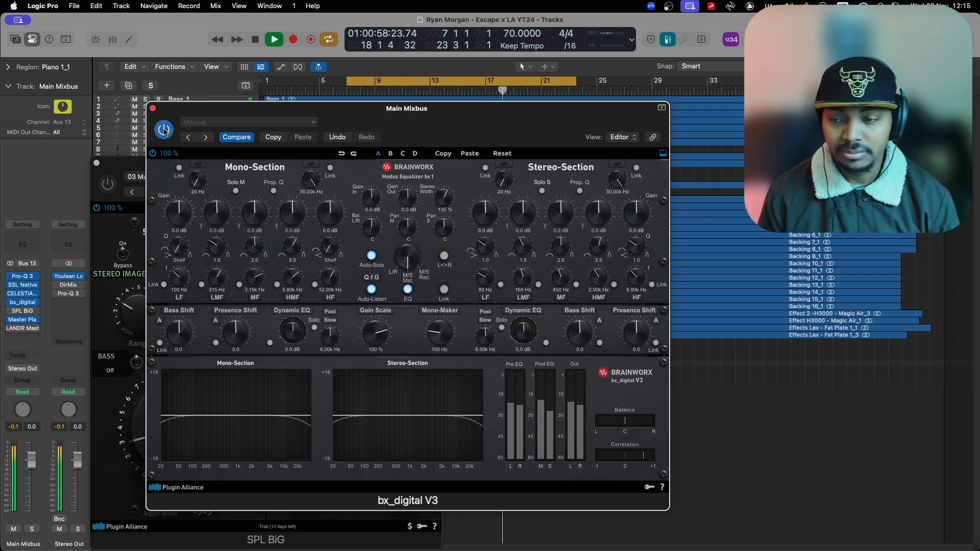
click(110, 182)
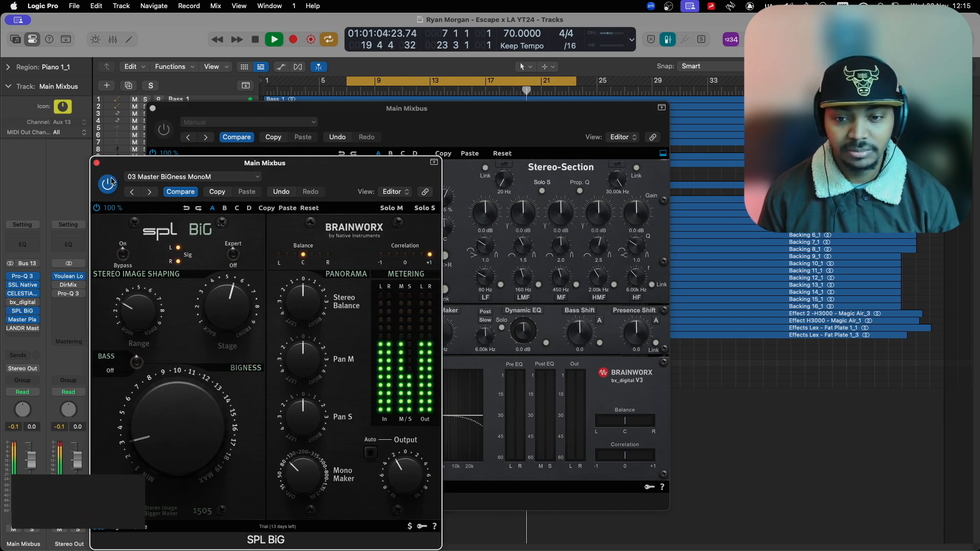
key(space)
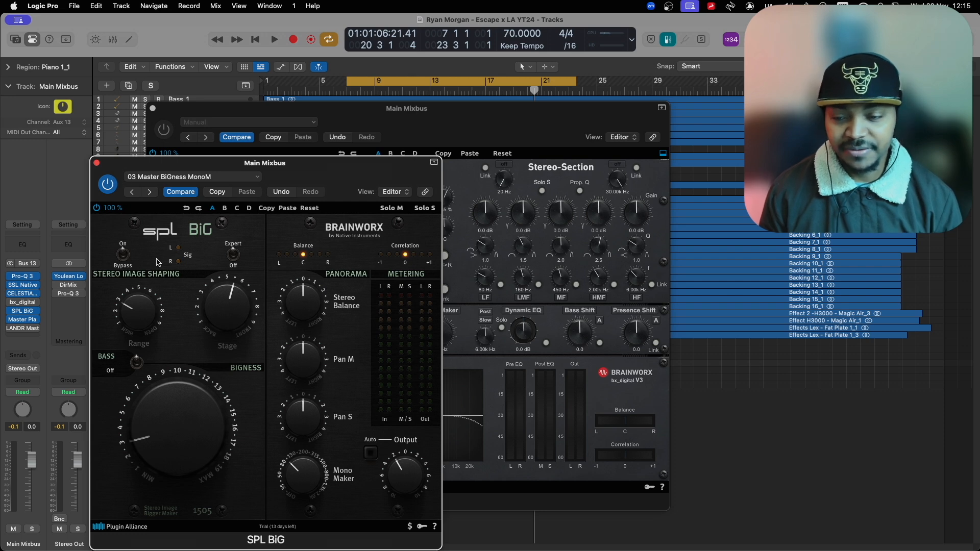
Lower SPL BiG's Stage below its centre position and compare the playing mix with SPL BiG bypassed and re-enabled.
mouse_move(224, 307)
mouse_down()
mouse_move(223, 322)
mouse_move(229, 307)
mouse_up()
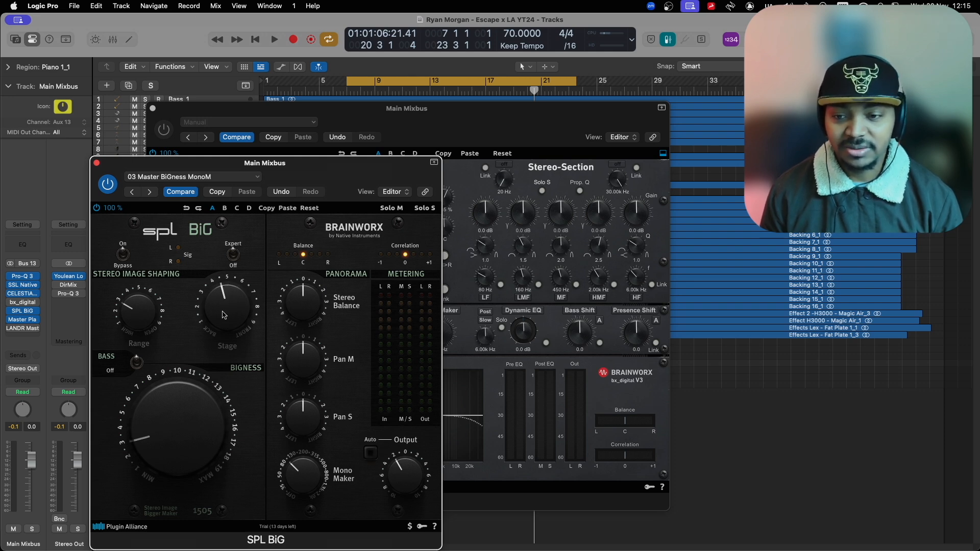
drag(223, 315, 228, 348)
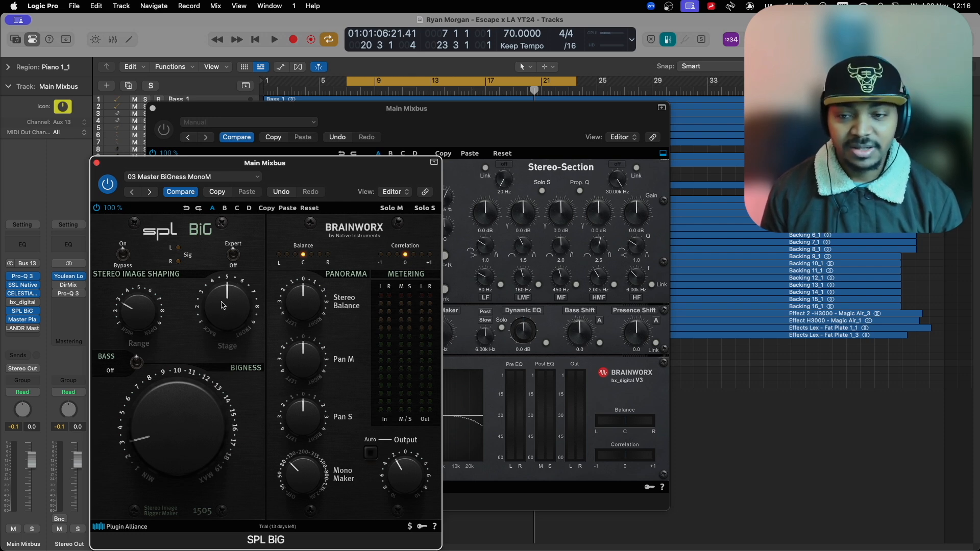
key(space)
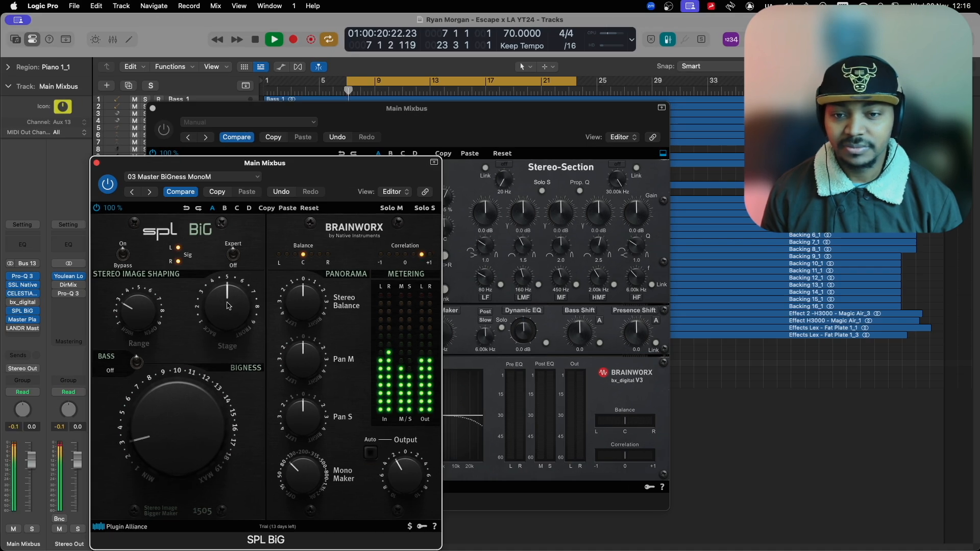
drag(223, 300, 221, 311)
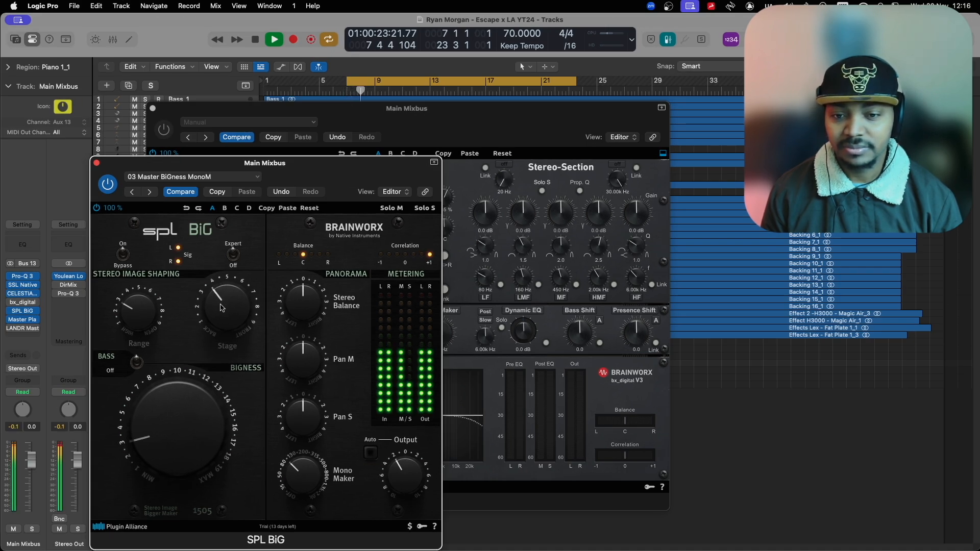
click(108, 185)
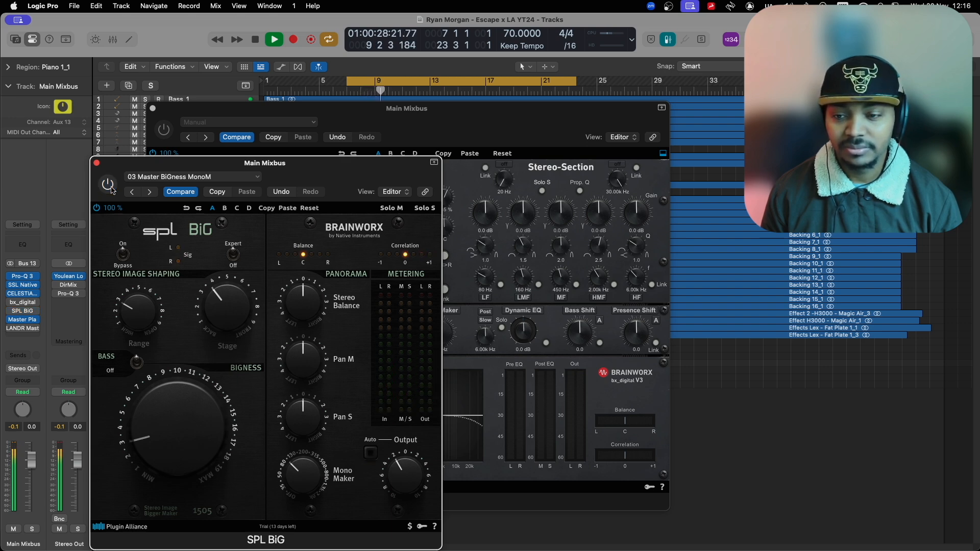
click(110, 187)
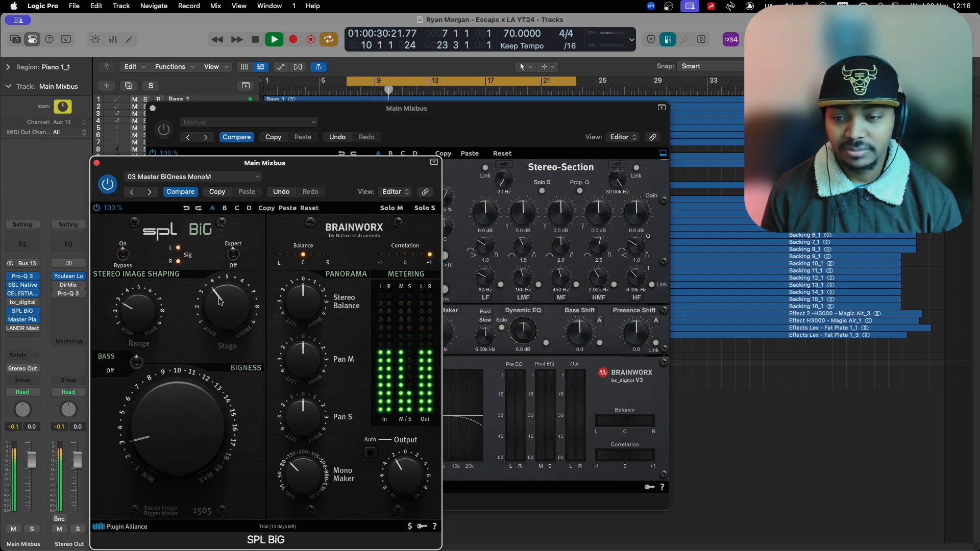
Reduce SPL BiG's Stage further and on to its minimum, comparing the mix with SPL BiG bypassed and re-enabled at each setting.
drag(217, 298, 218, 302)
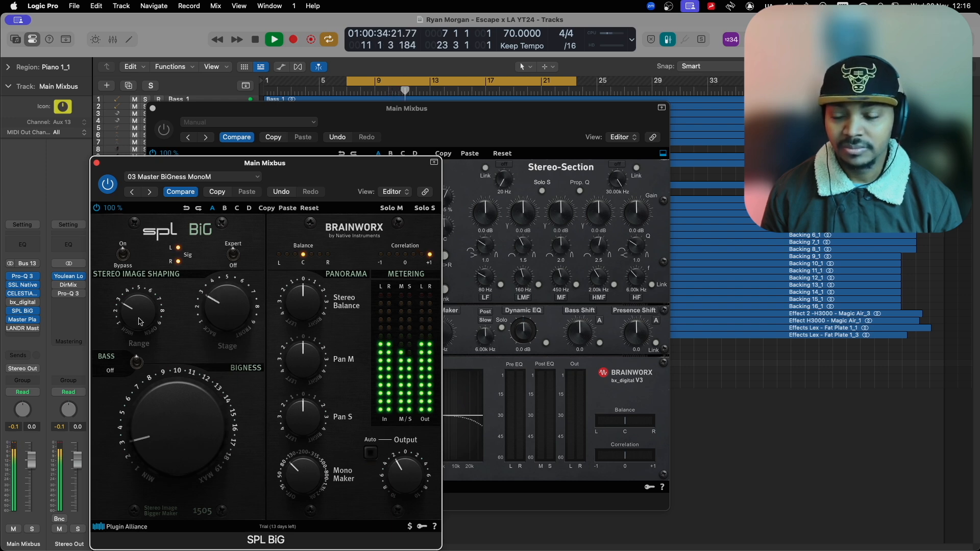
click(109, 187)
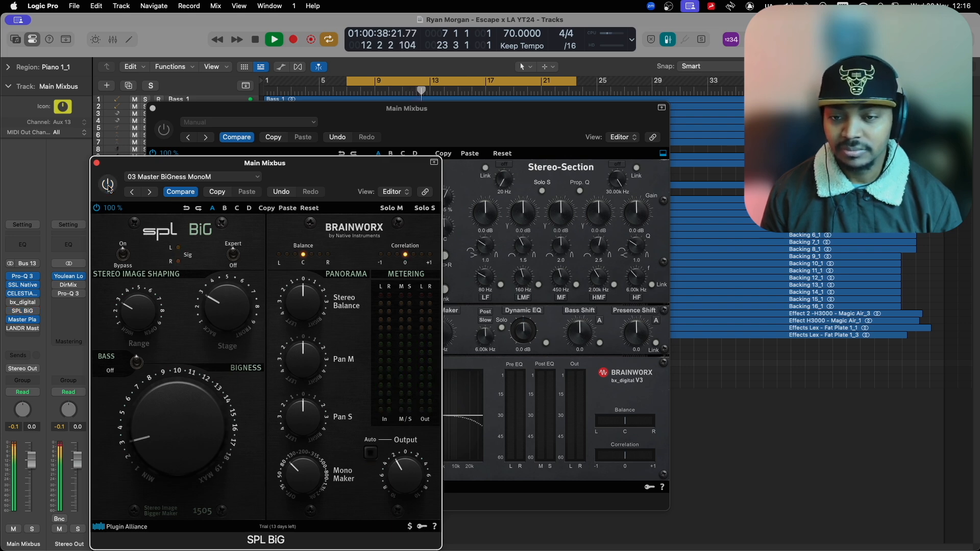
click(109, 187)
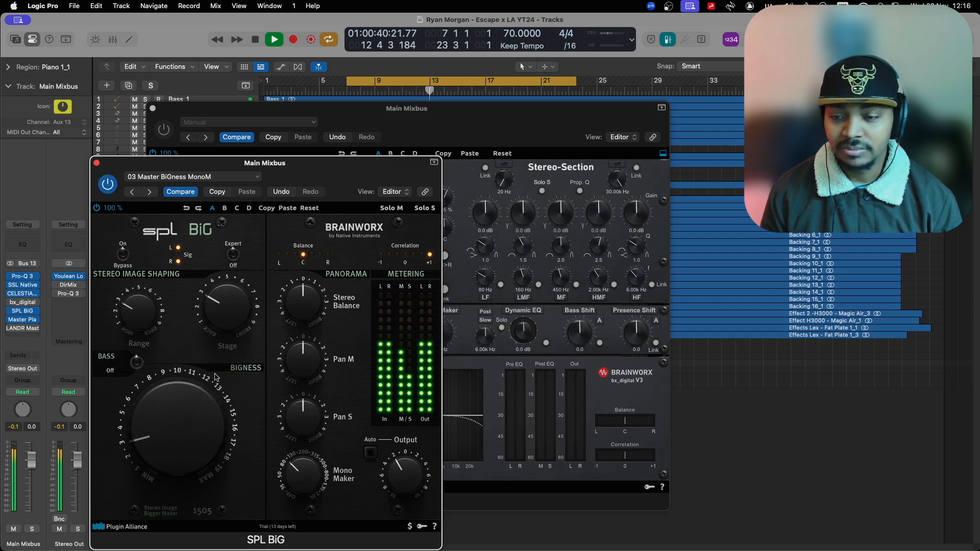
drag(227, 303, 222, 313)
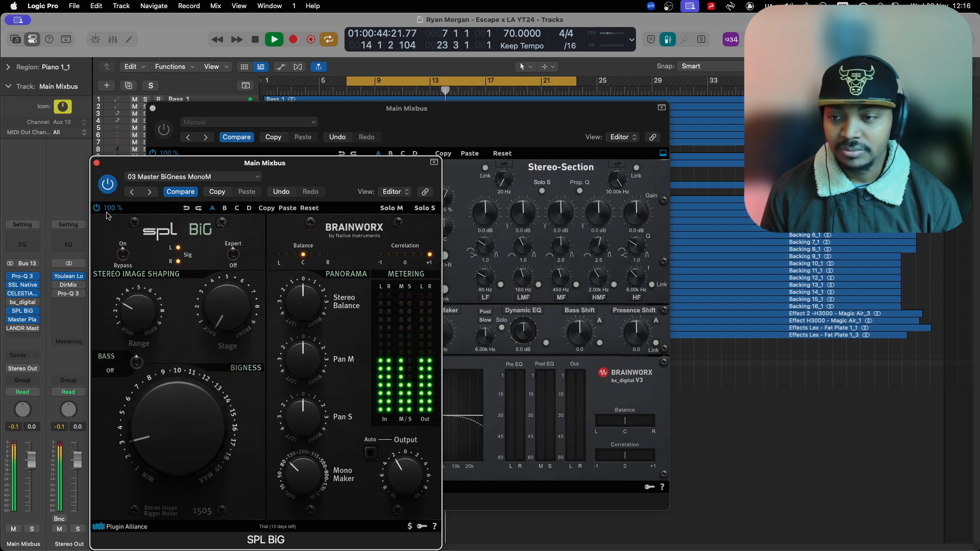
click(107, 185)
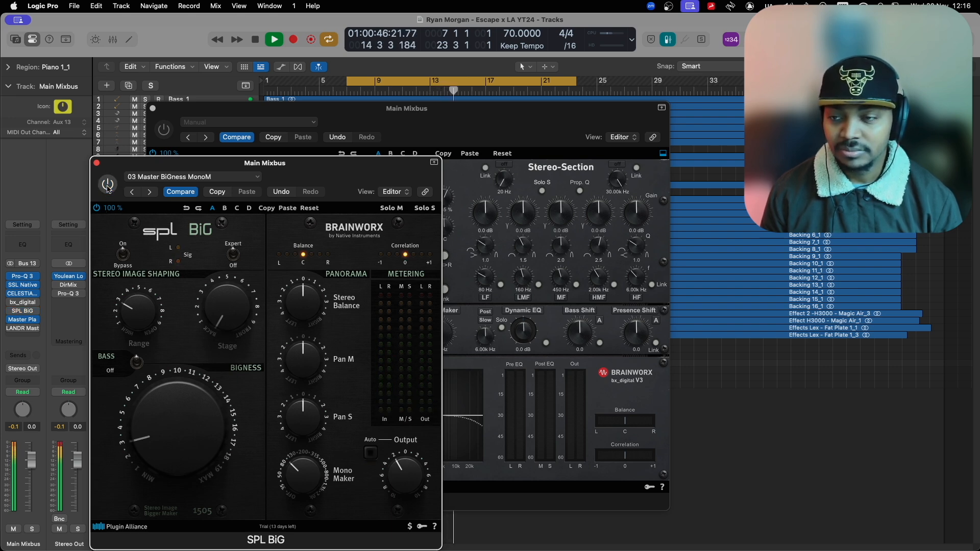
click(108, 185)
Lower SPL BiG's Range slightly and stop playback.
drag(122, 312, 122, 317)
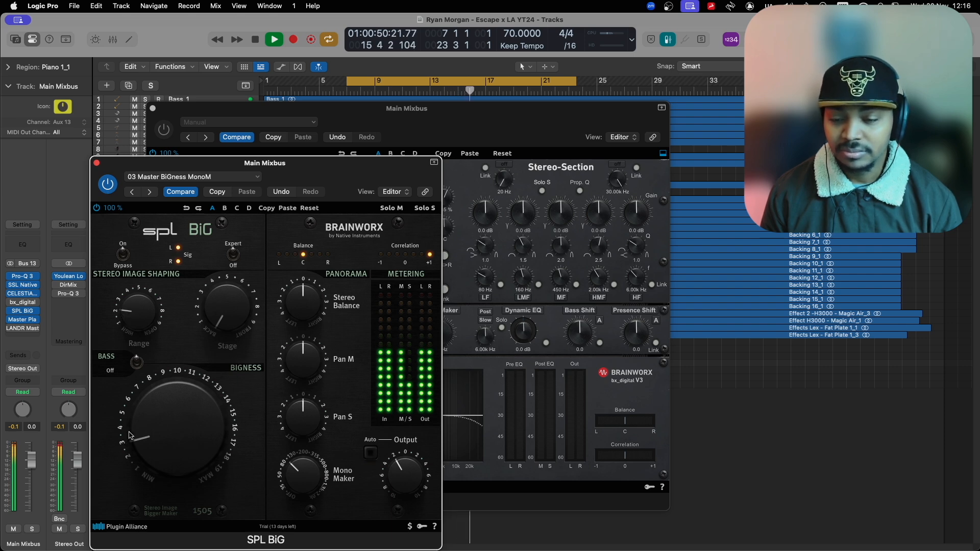
key(space)
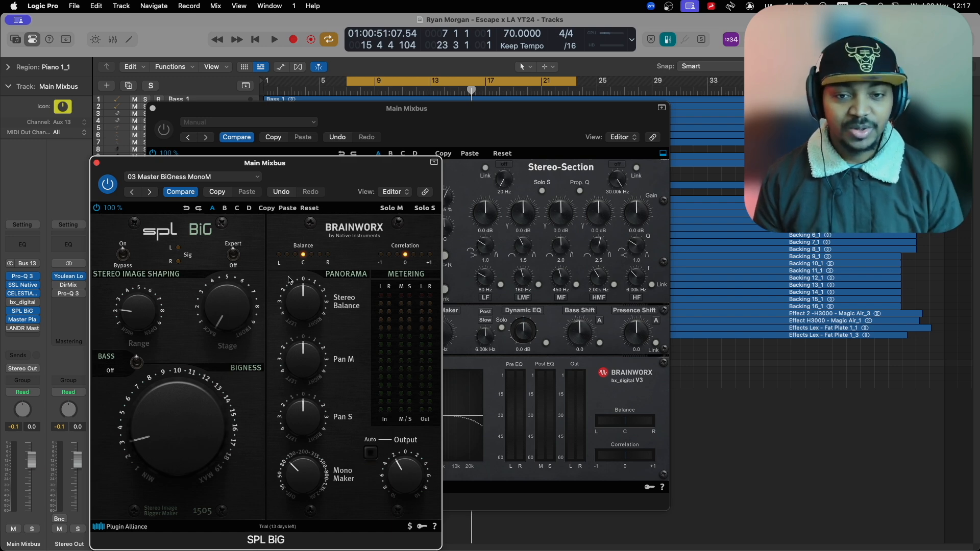
Rearrange the overlapping bx_digital V3 and SPL BiG windows with both power switches exposed, and set bx_digital V3's Stereo Width to 133 %.
click(454, 111)
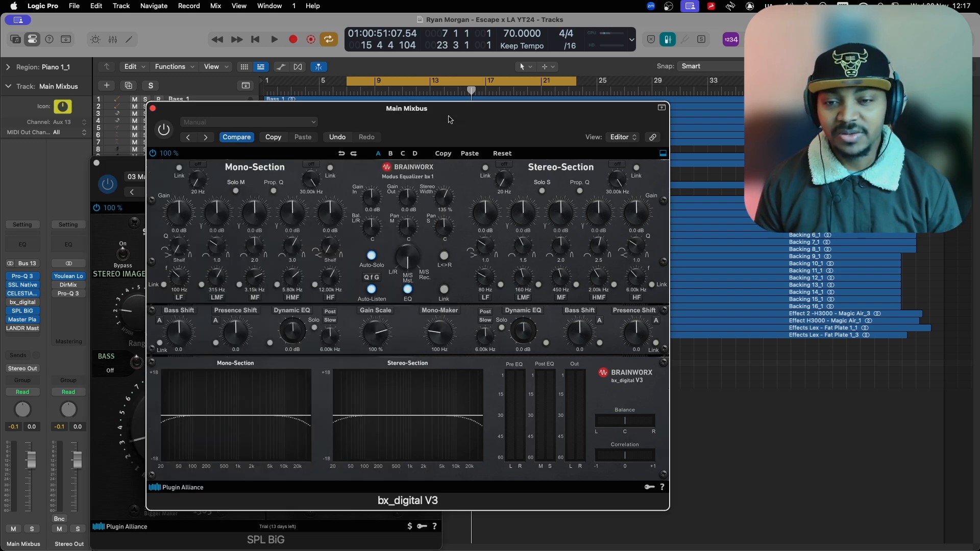
drag(454, 107, 445, 108)
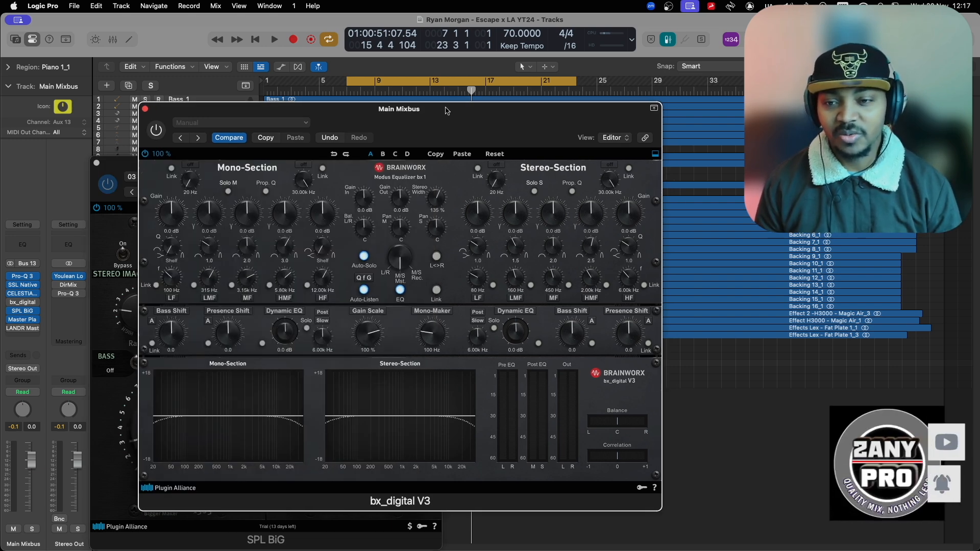
click(115, 167)
drag(116, 168, 110, 167)
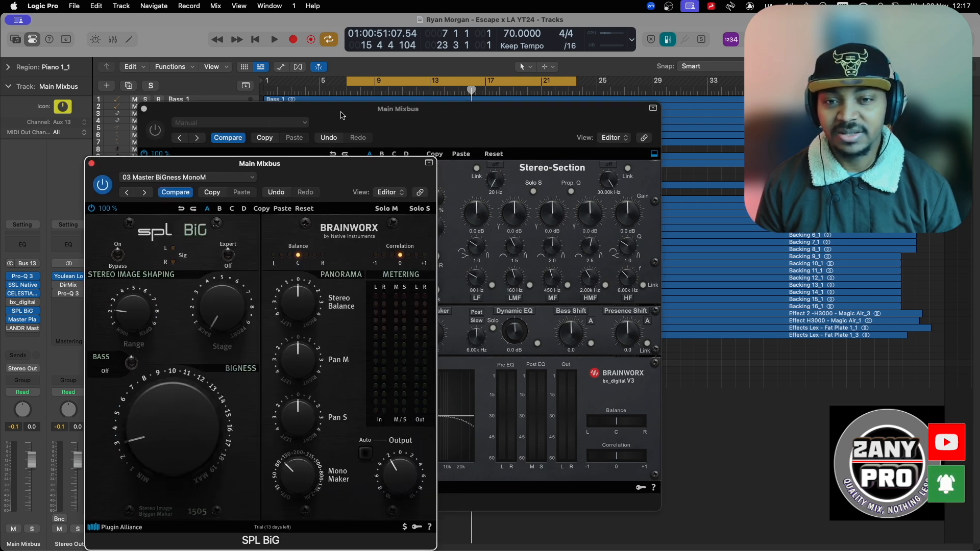
drag(342, 115, 321, 117)
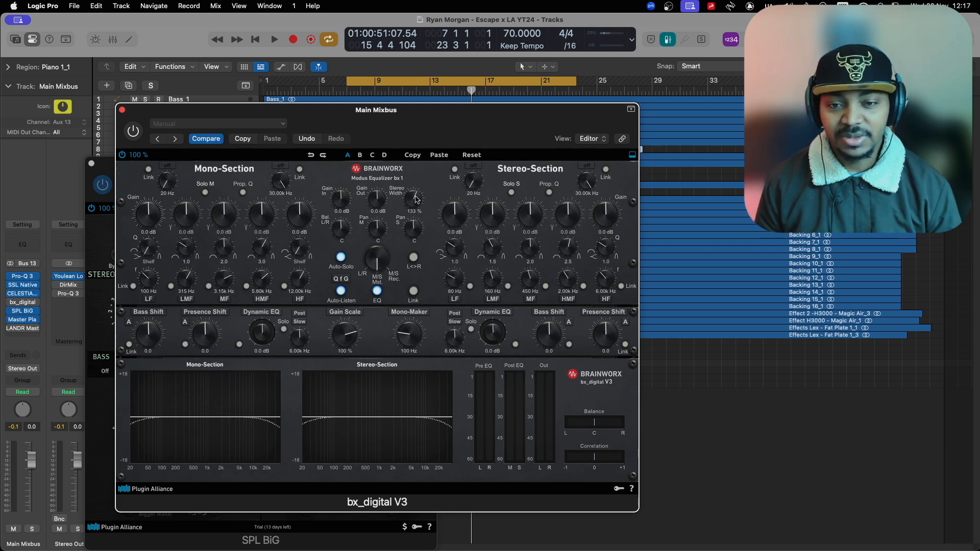
Play the mix, compare bx_digital V3 alone with SPL BiG alone, and stop playback with SPL BiG active.
key(space)
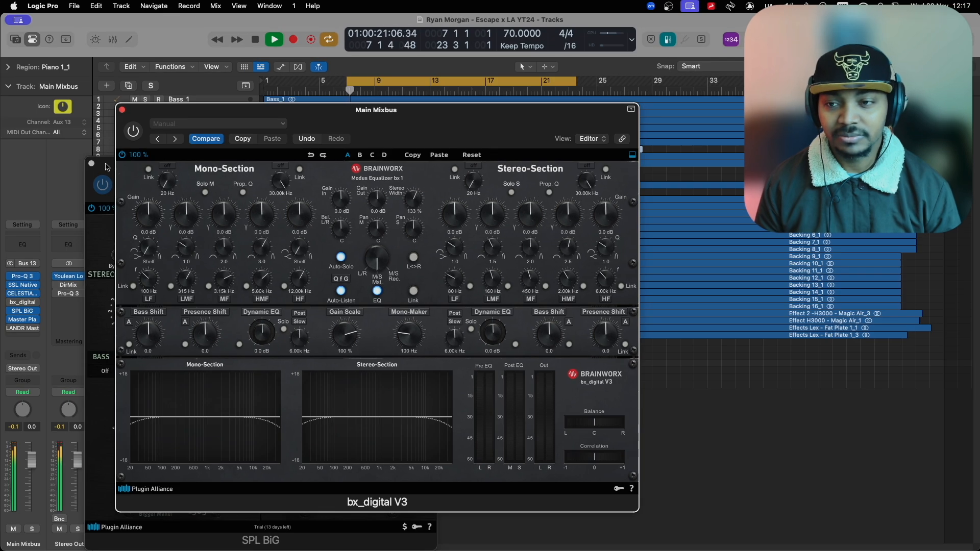
click(107, 194)
click(130, 145)
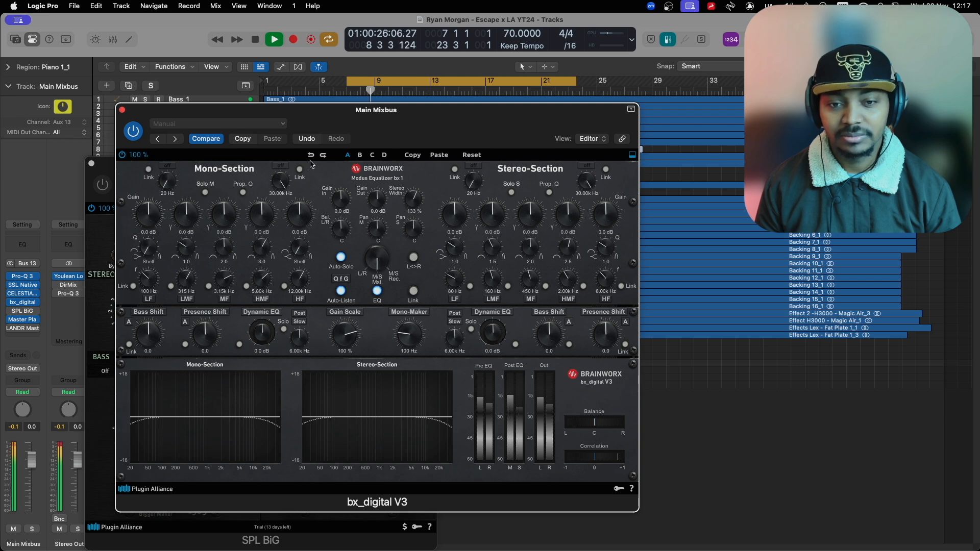
click(133, 131)
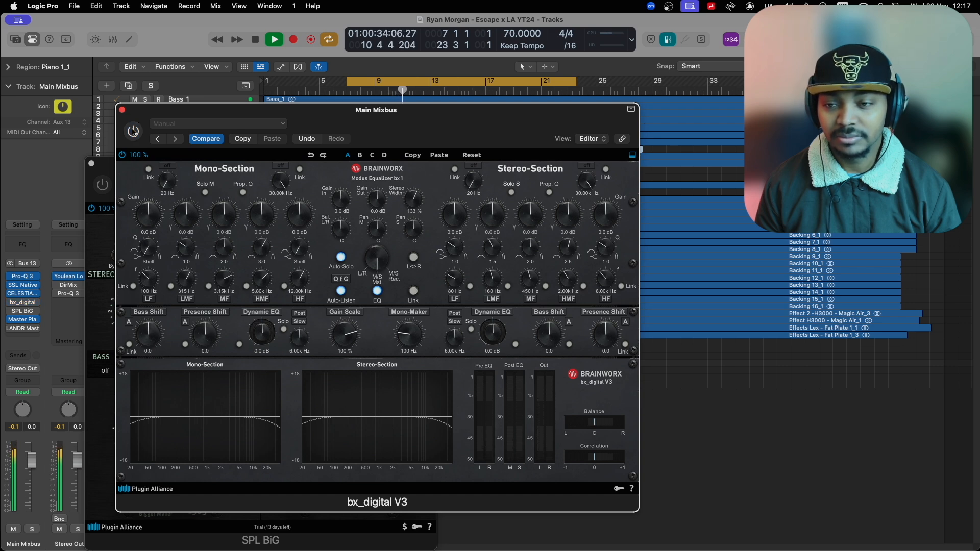
click(106, 190)
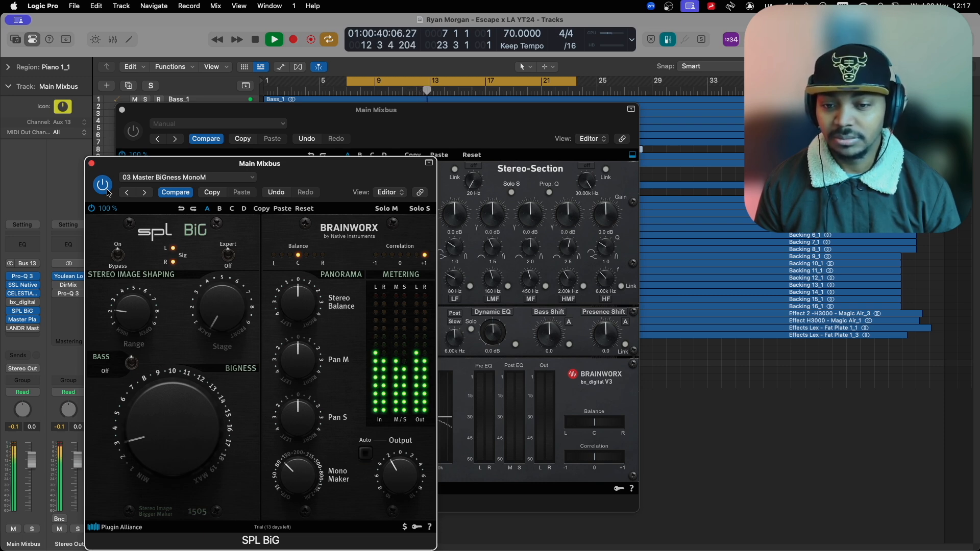
key(space)
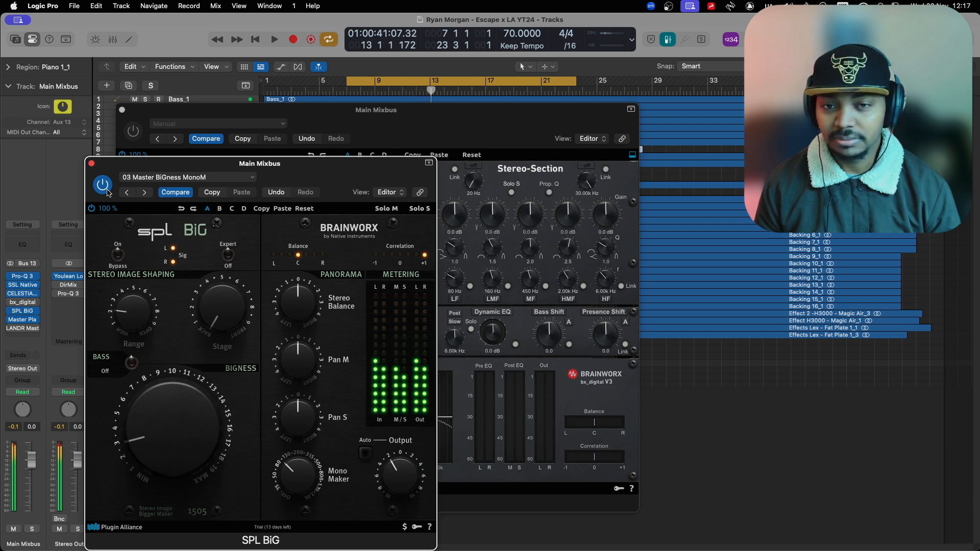